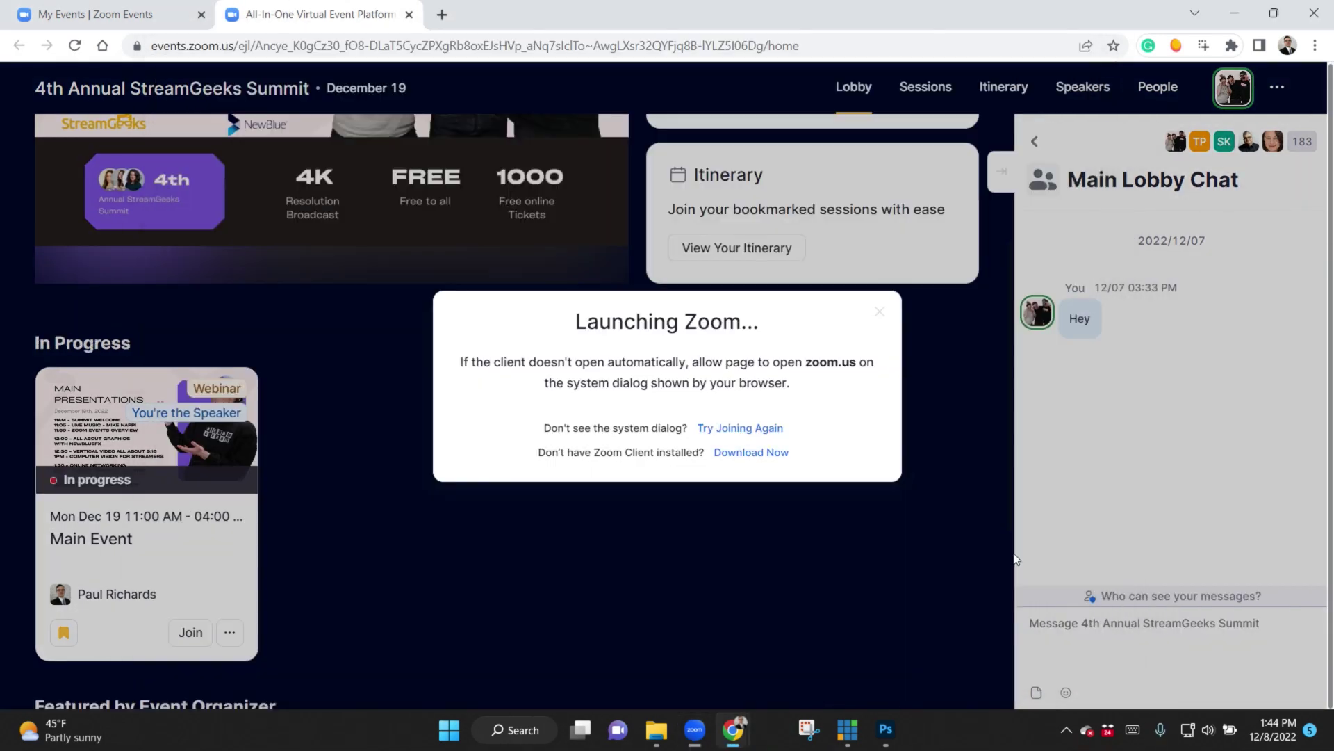
# Step: Leave the practice session and browse the attendee cards in the People directory
pyautogui.click(877, 308)
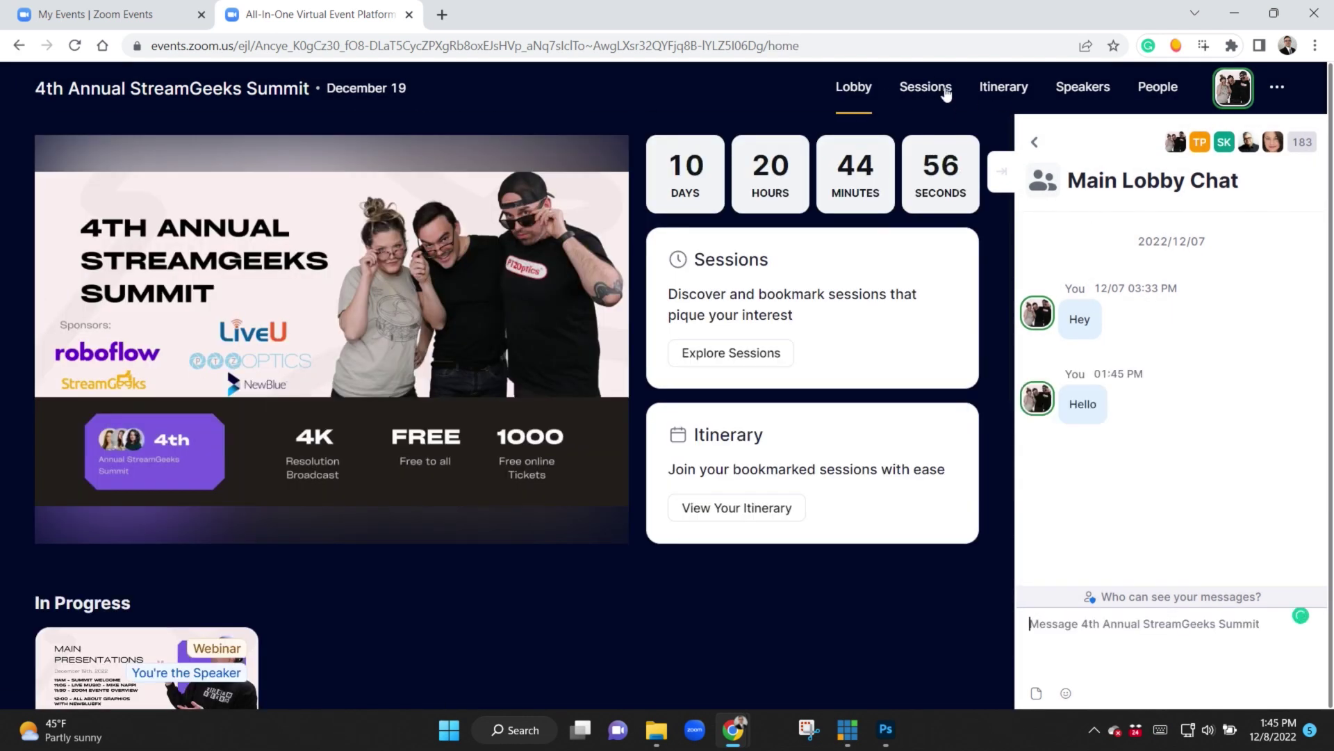
pyautogui.click(1084, 89)
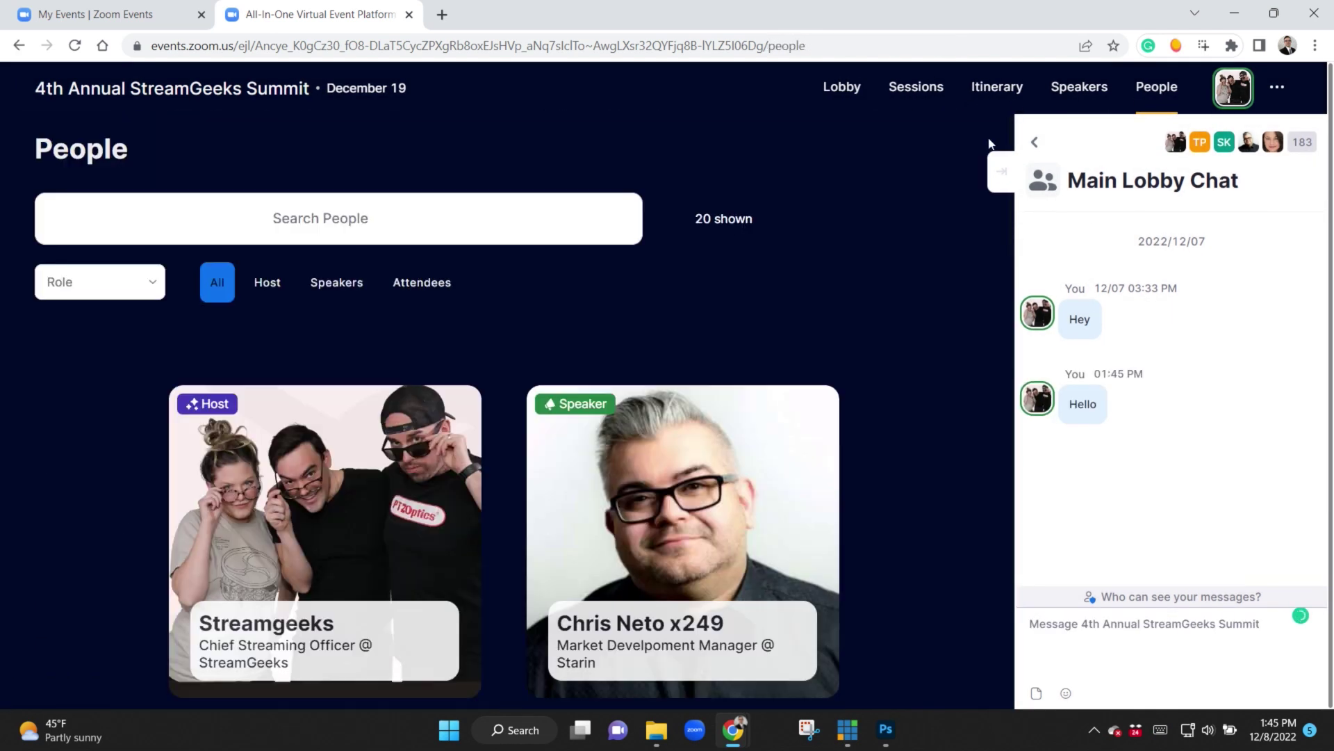
pyautogui.scroll(-15, 918, 200)
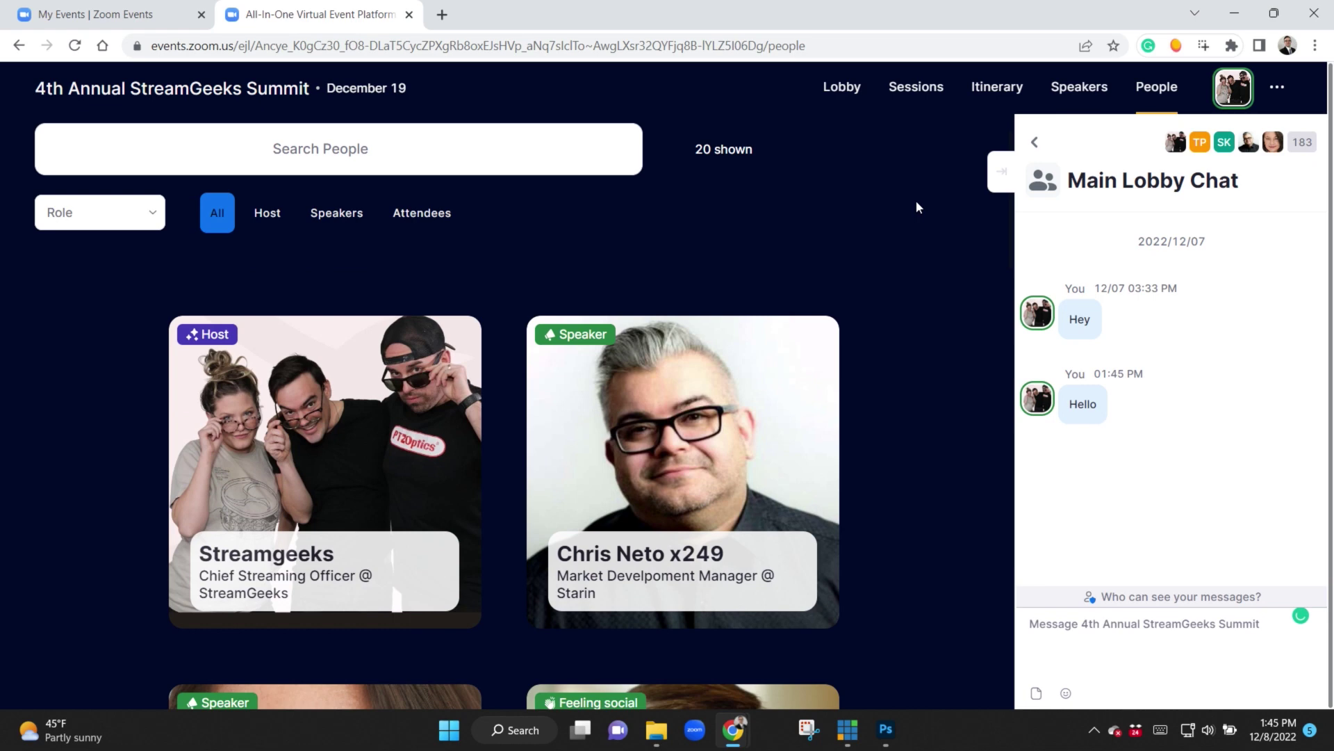
pyautogui.scroll(-20, 924, 184)
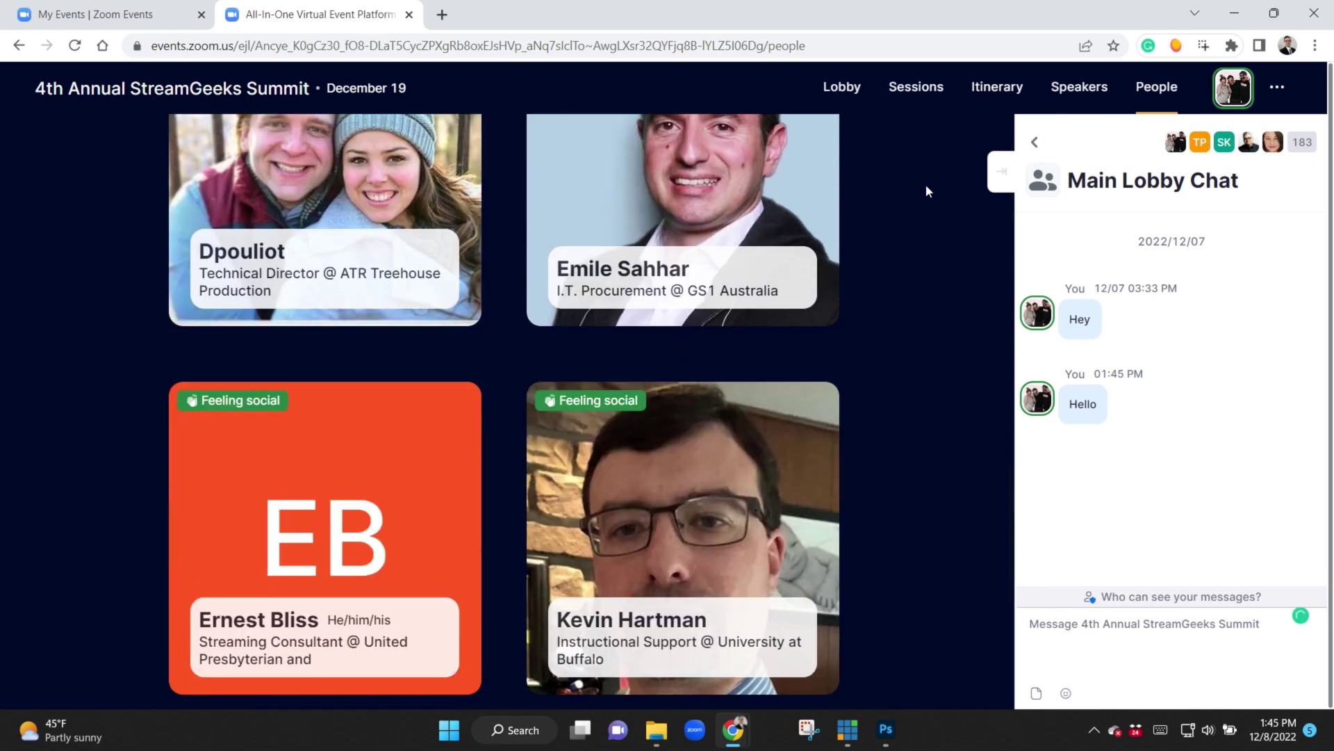
pyautogui.scroll(20, 959, 460)
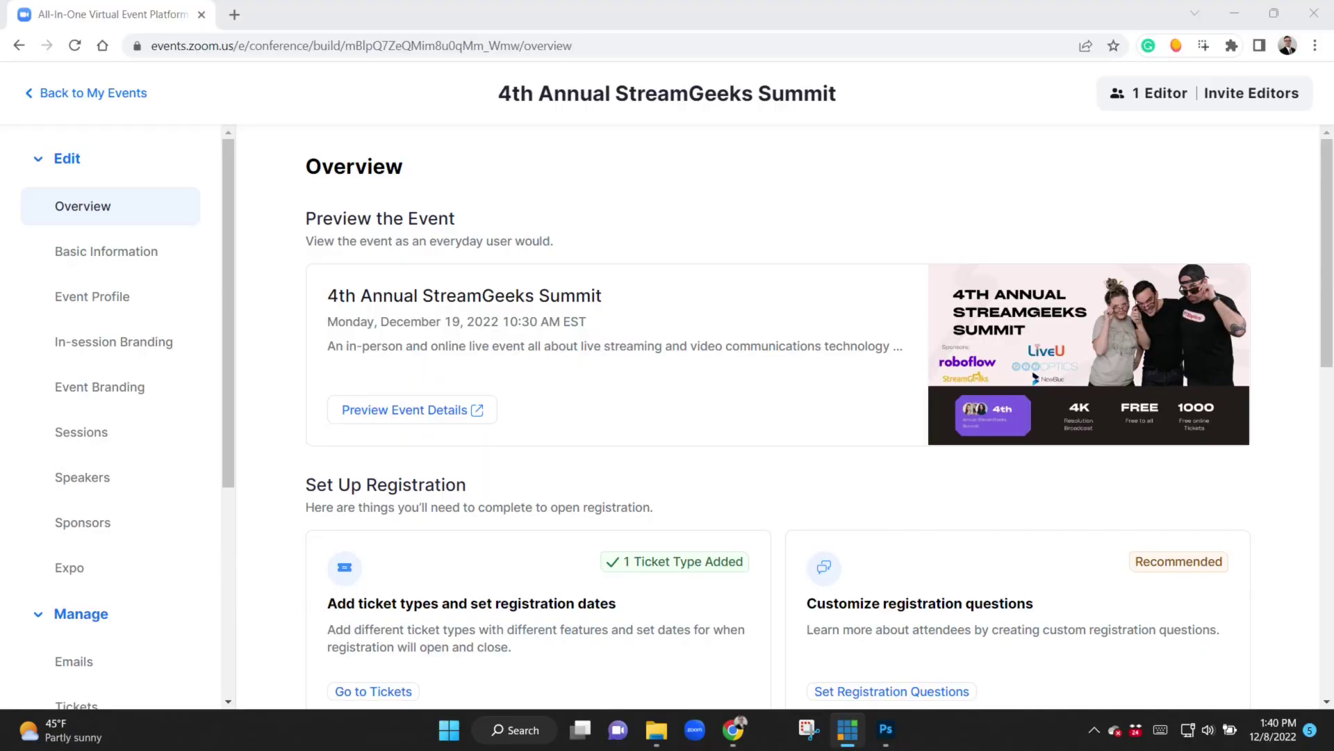
pyautogui.click(51, 101)
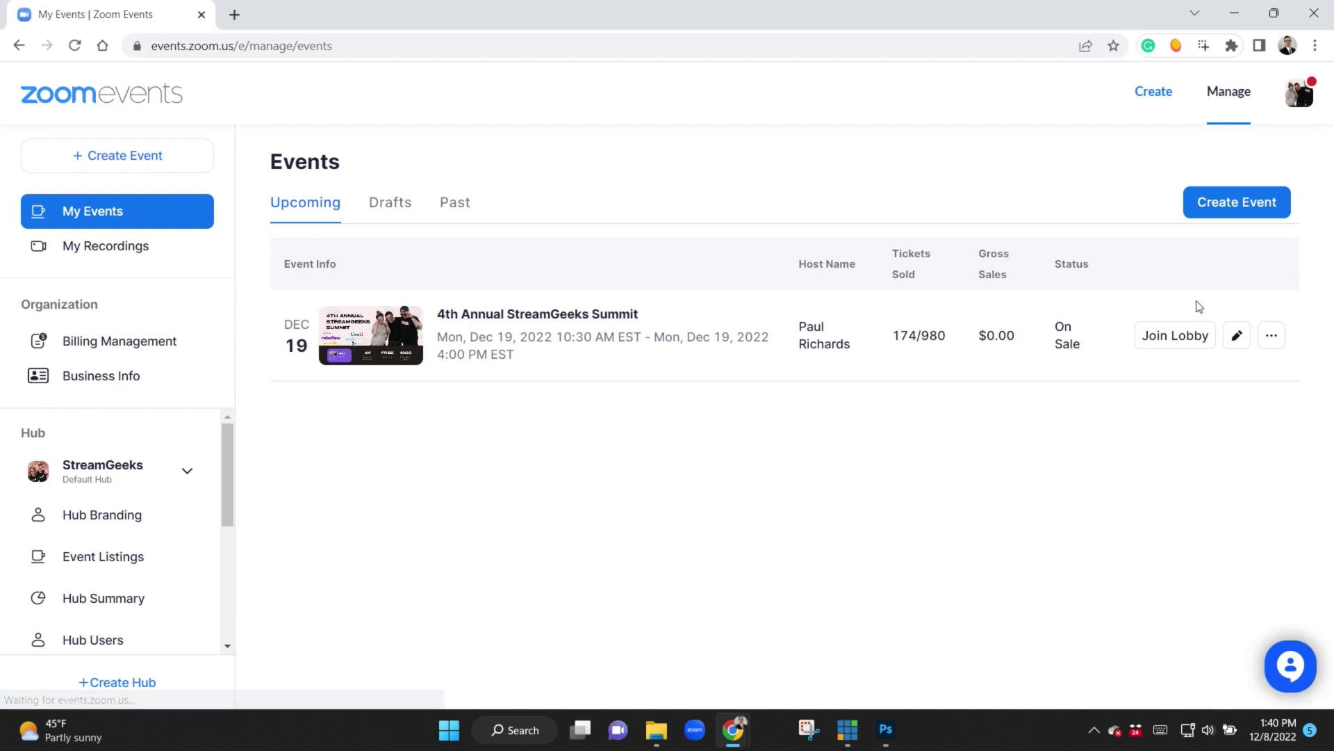
pyautogui.click(1272, 337)
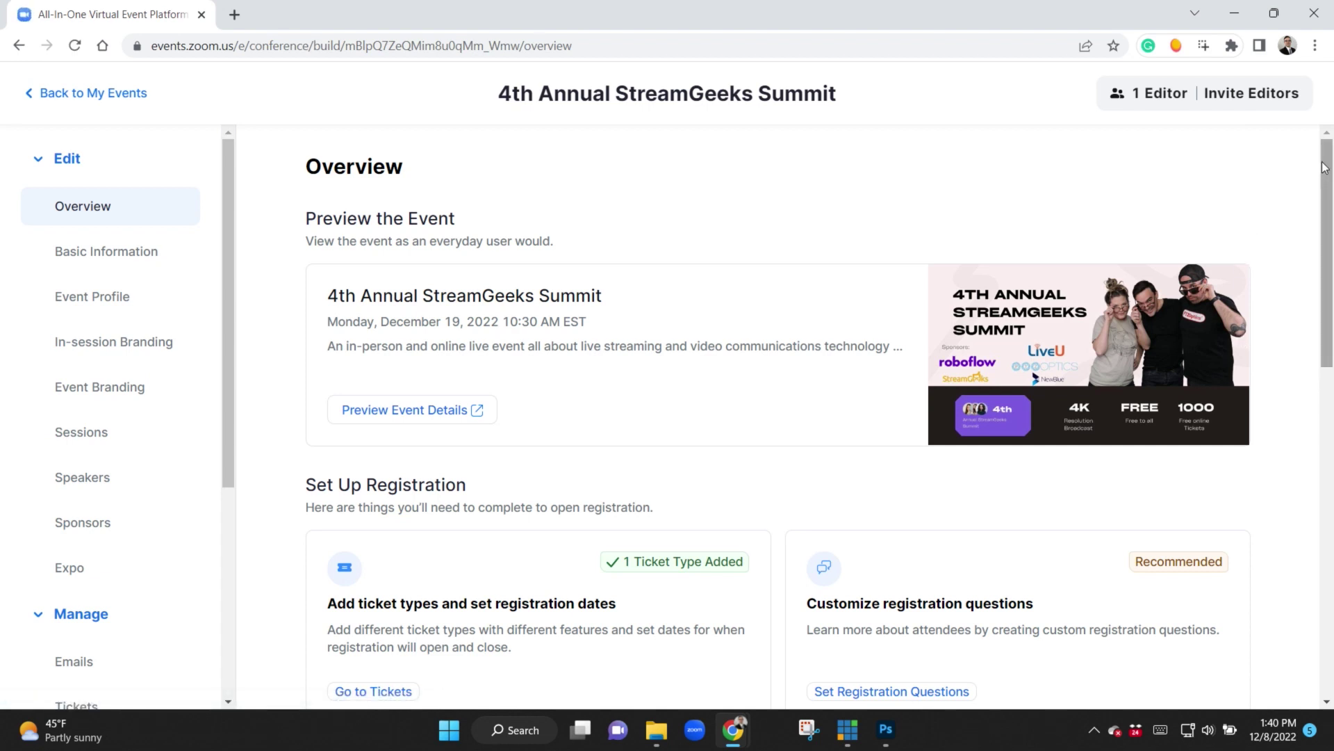
pyautogui.moveTo(1324, 167); pyautogui.dragTo(1254, 110)
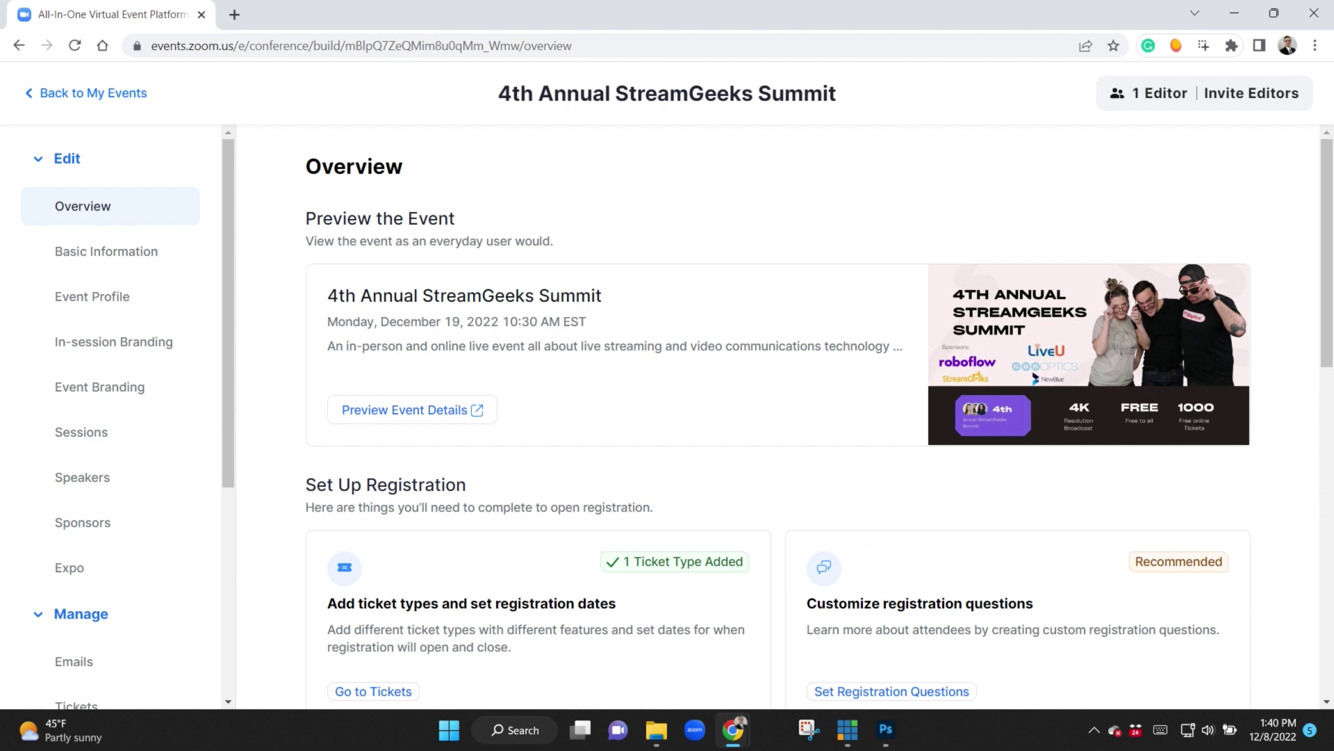
pyautogui.hotkey('alt', 'Tab')
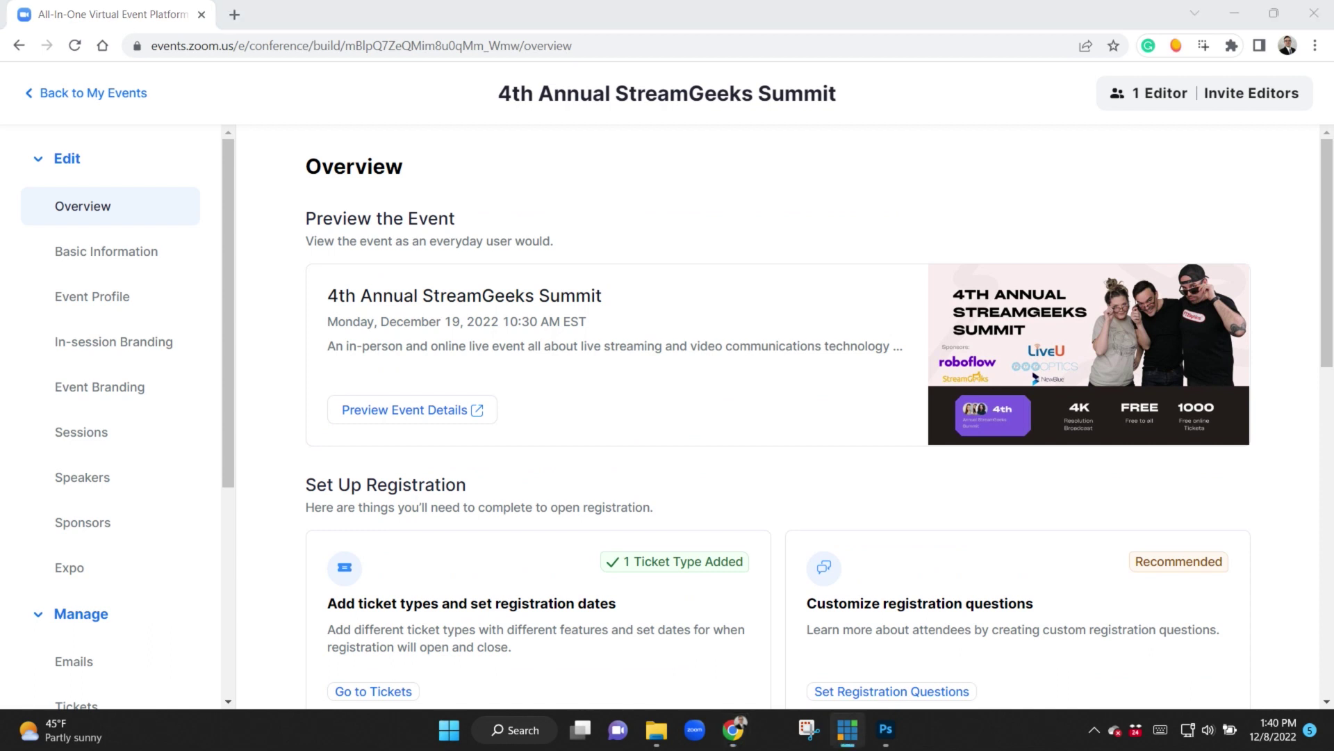
# Step: In Basic Information, change the Event Lobby start date to 2022/12/08 11:00 AM
pyautogui.click(164, 257)
pyautogui.moveTo(744, 375); pyautogui.dragTo(736, 289)
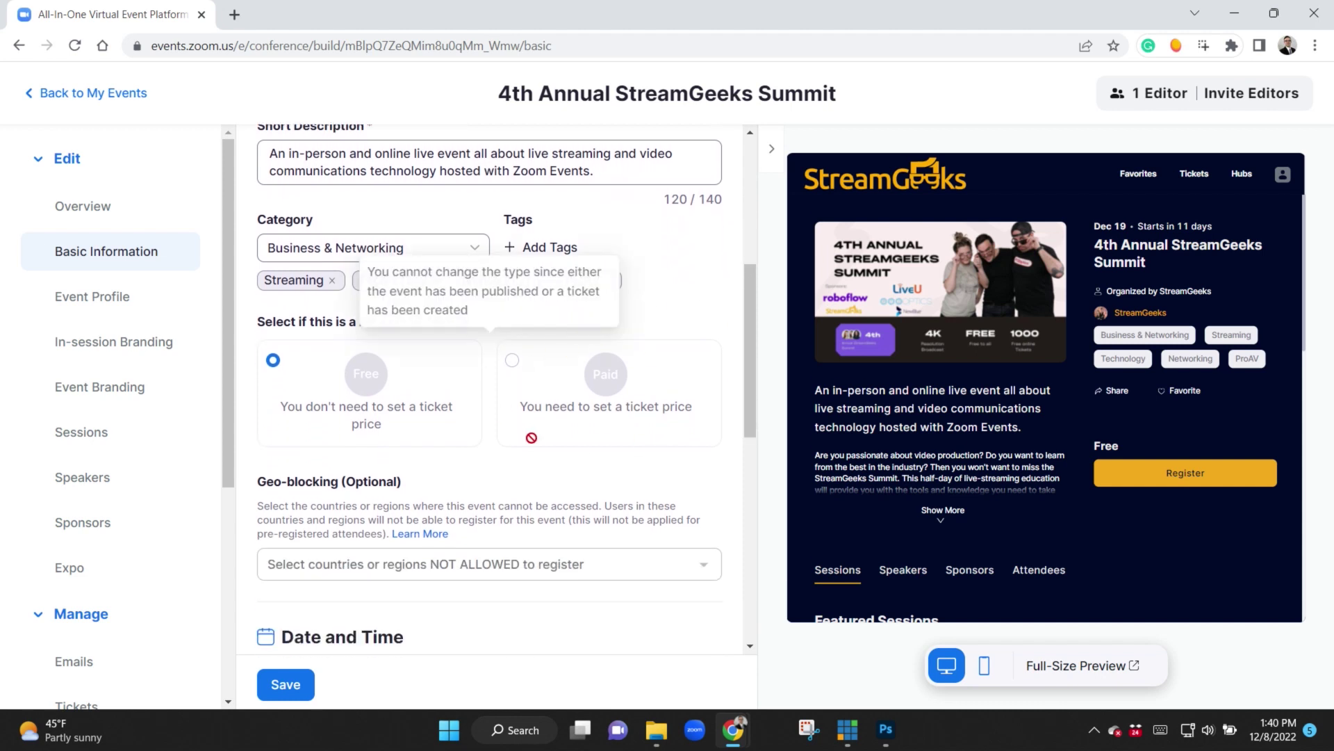
pyautogui.moveTo(748, 283); pyautogui.dragTo(738, 475)
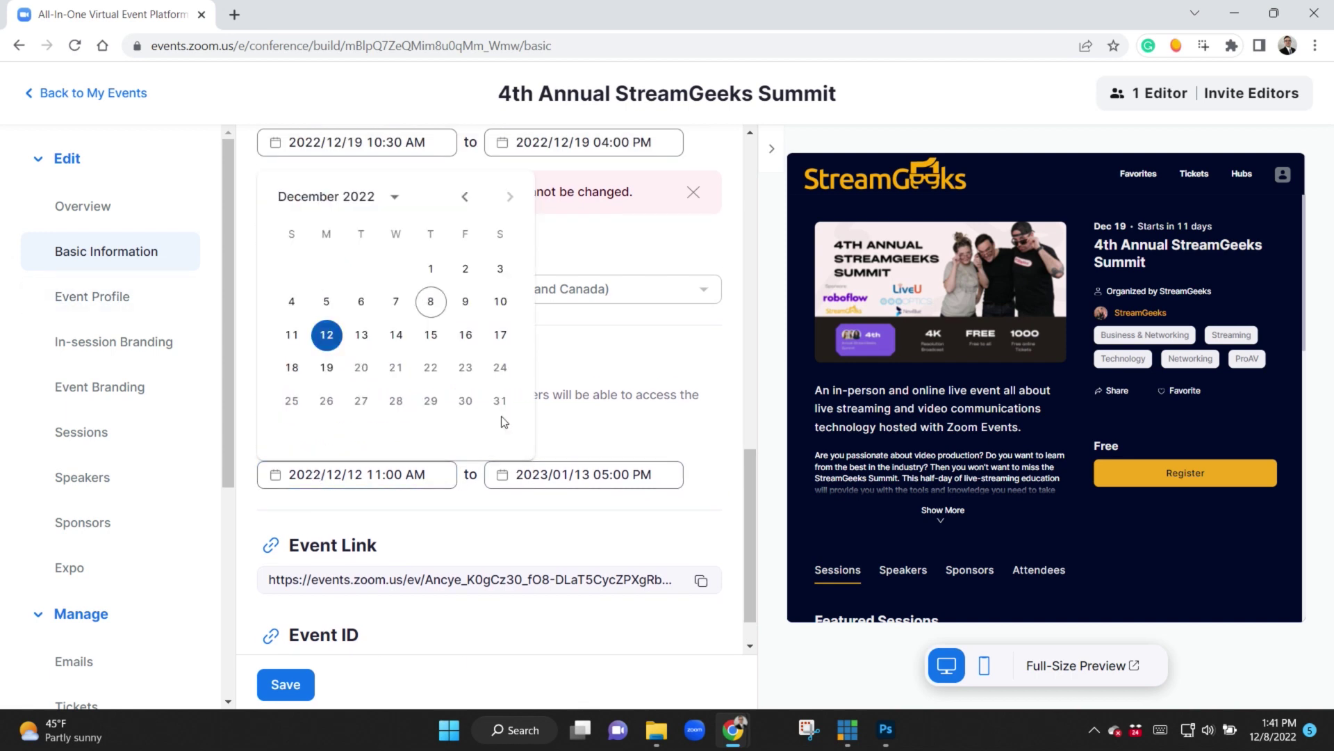
pyautogui.click(436, 306)
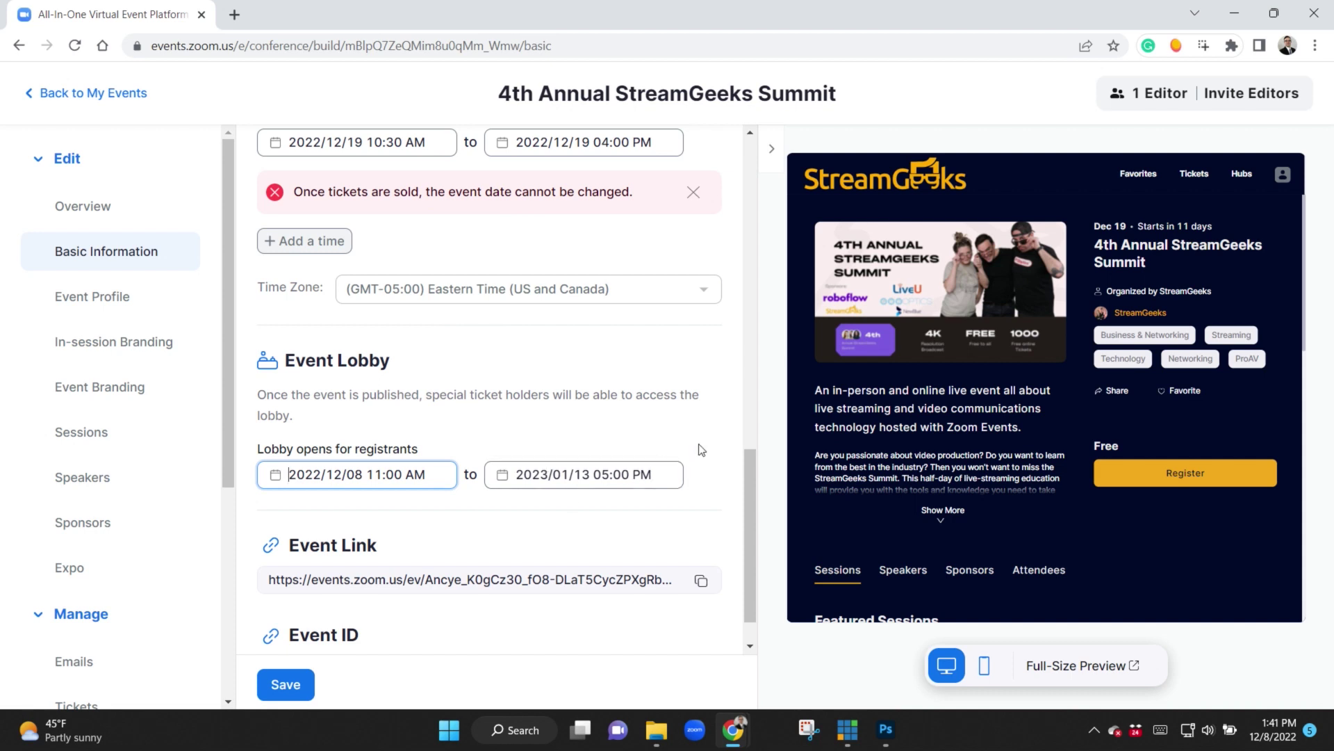
pyautogui.scroll(-1, 700, 449)
# Step: Discard the lobby-date change, then start and abandon a new name tag in In-session Branding
pyautogui.click(747, 431)
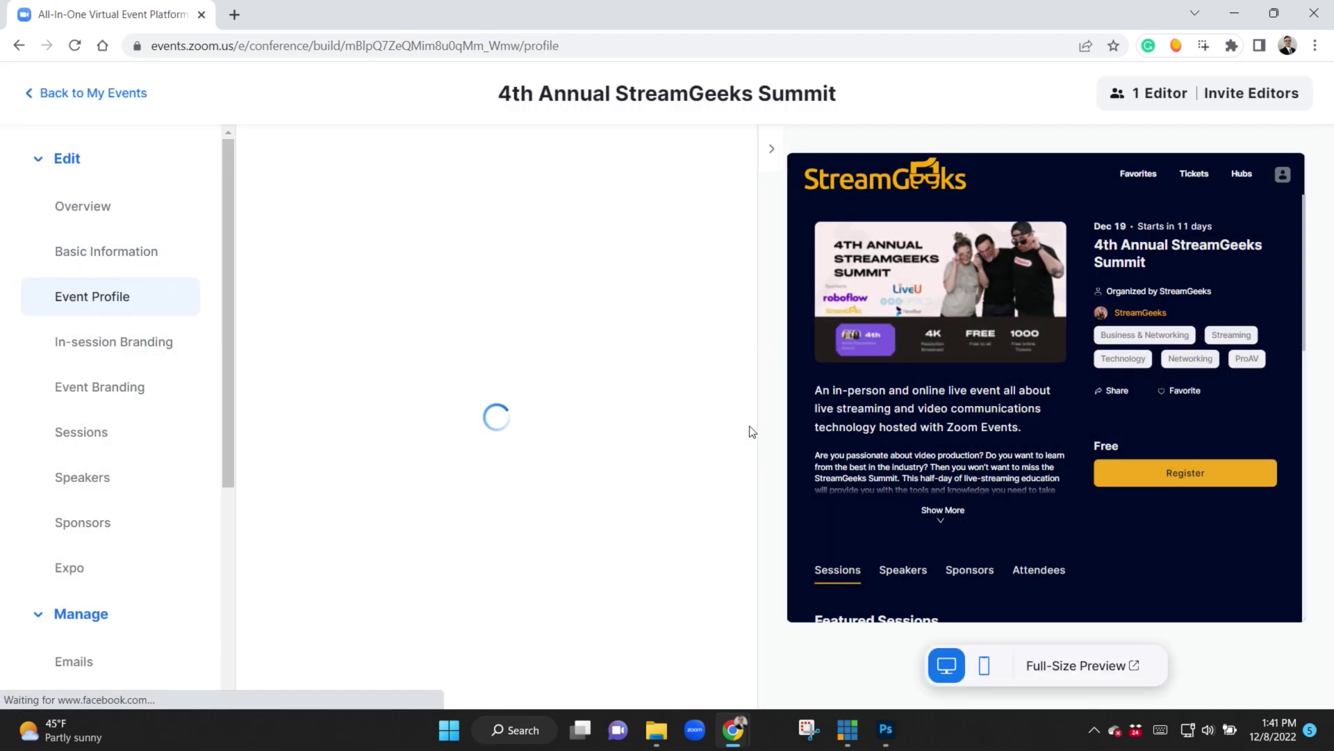
pyautogui.moveTo(752, 158); pyautogui.dragTo(757, 466)
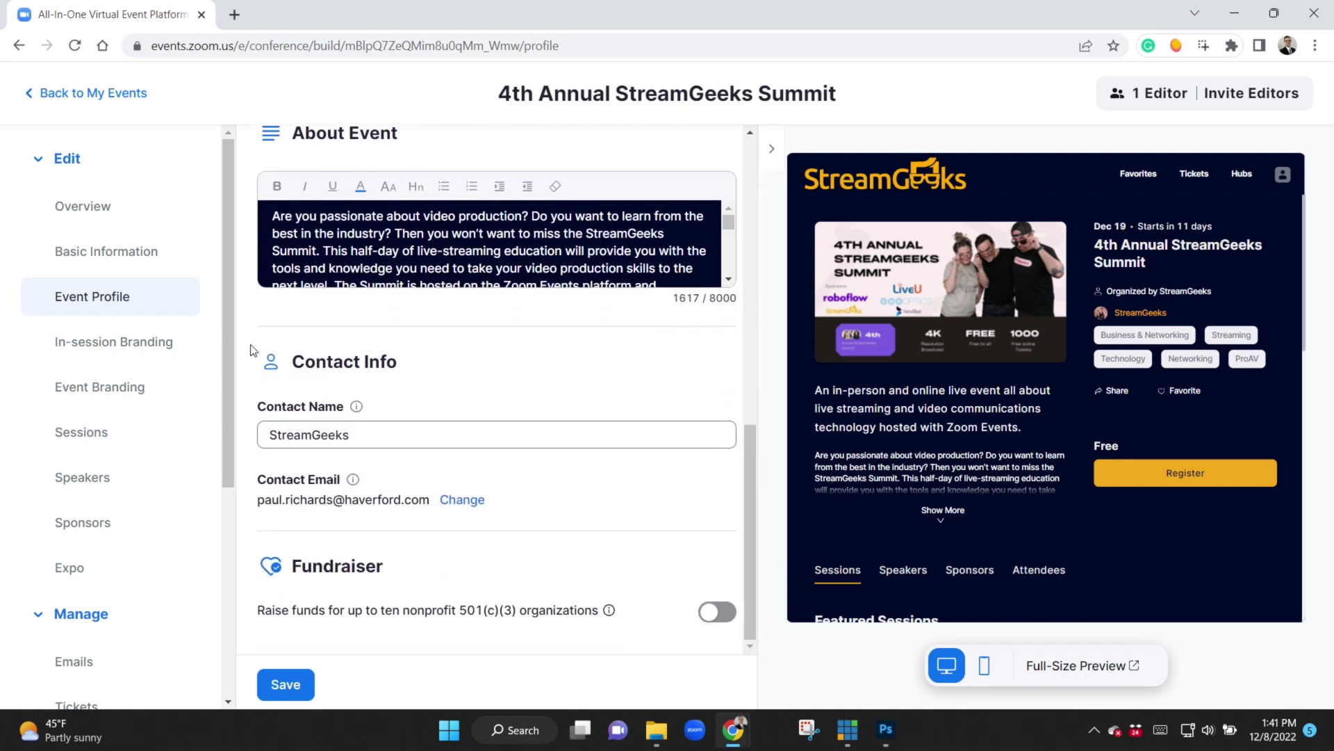
pyautogui.click(142, 343)
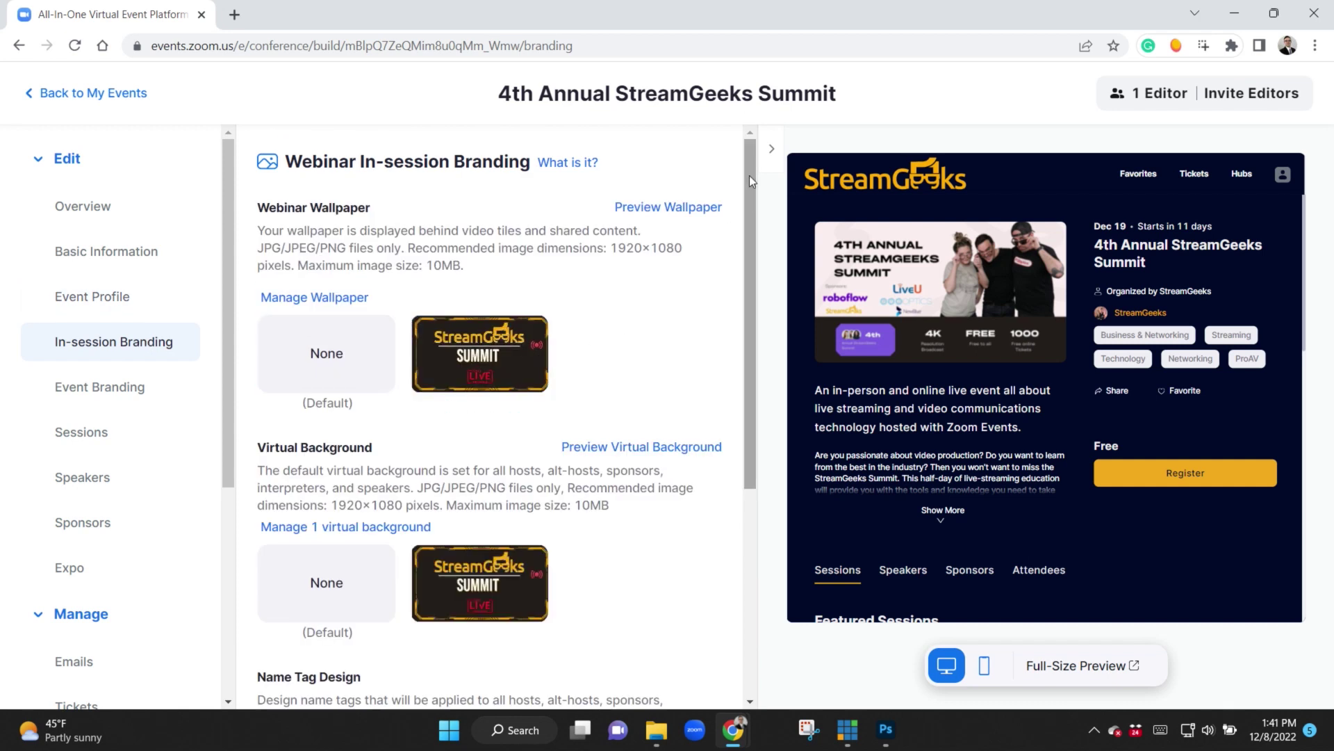
pyautogui.moveTo(747, 157); pyautogui.dragTo(725, 383)
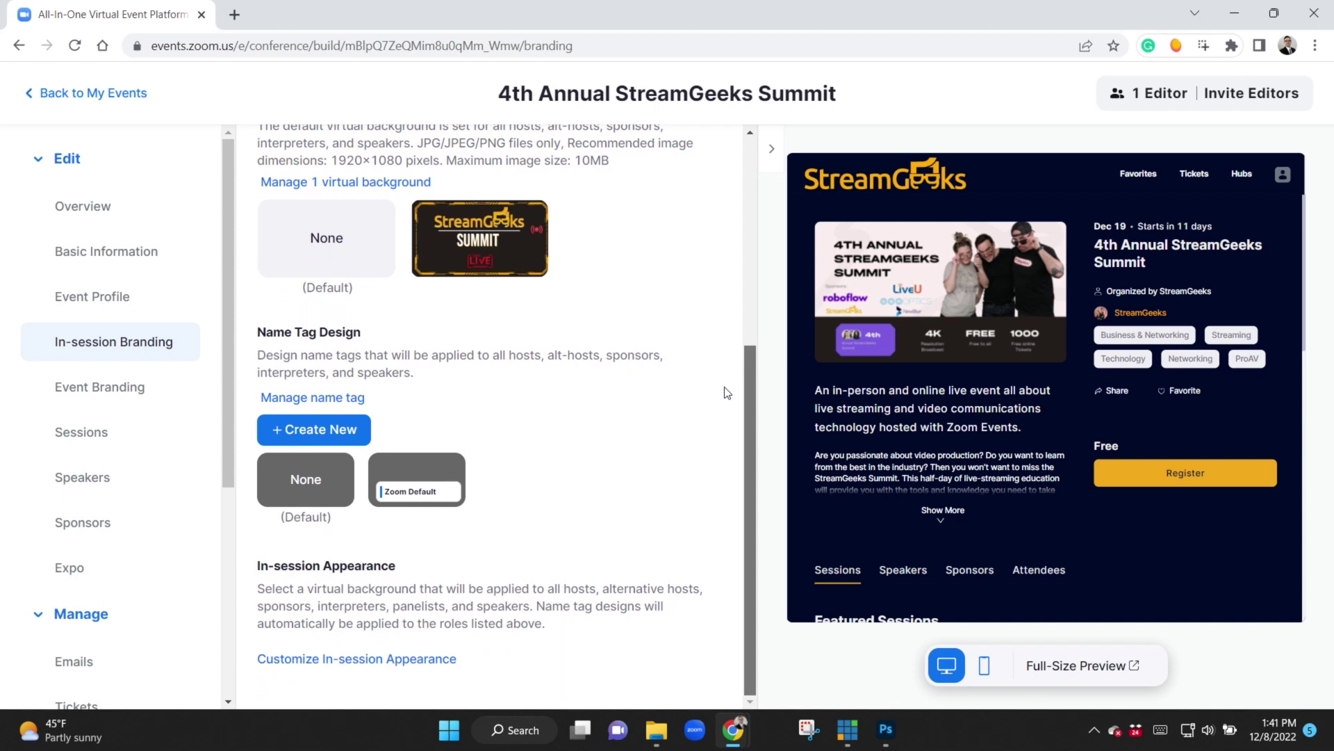
pyautogui.click(297, 434)
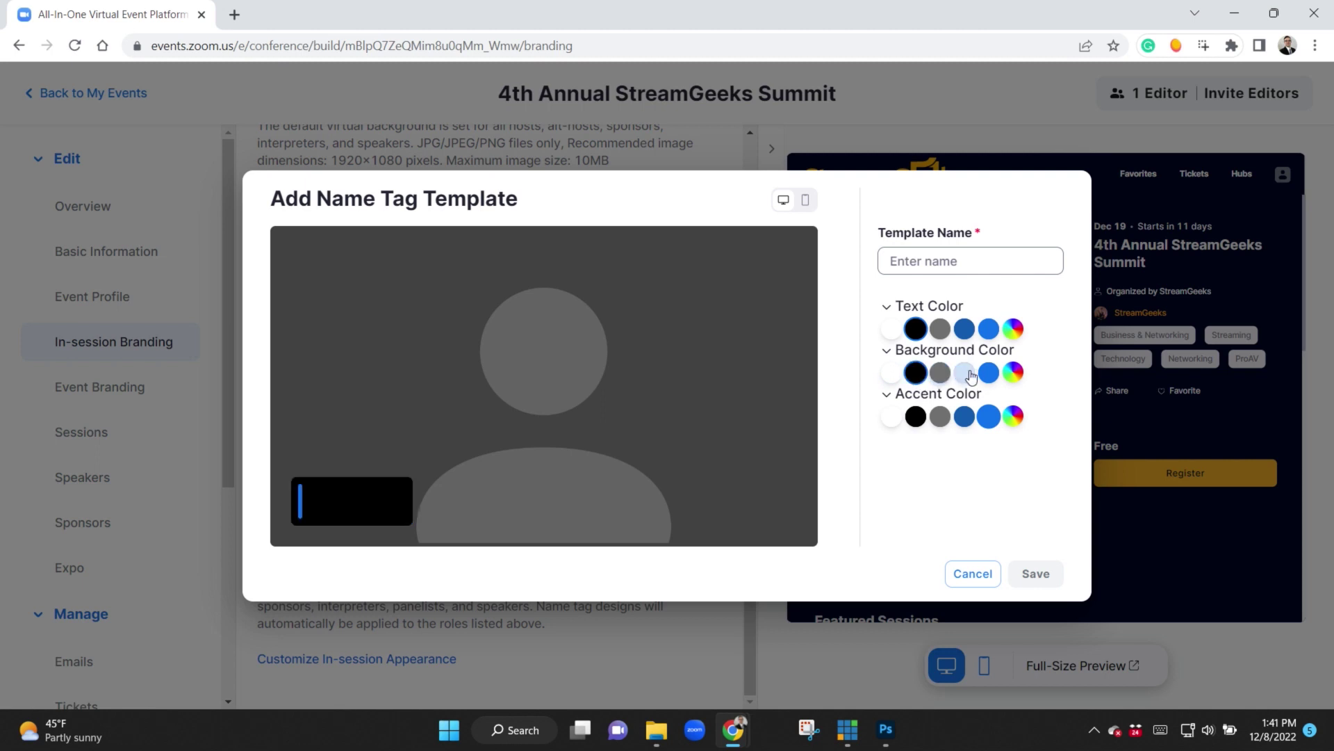
pyautogui.click(1013, 373)
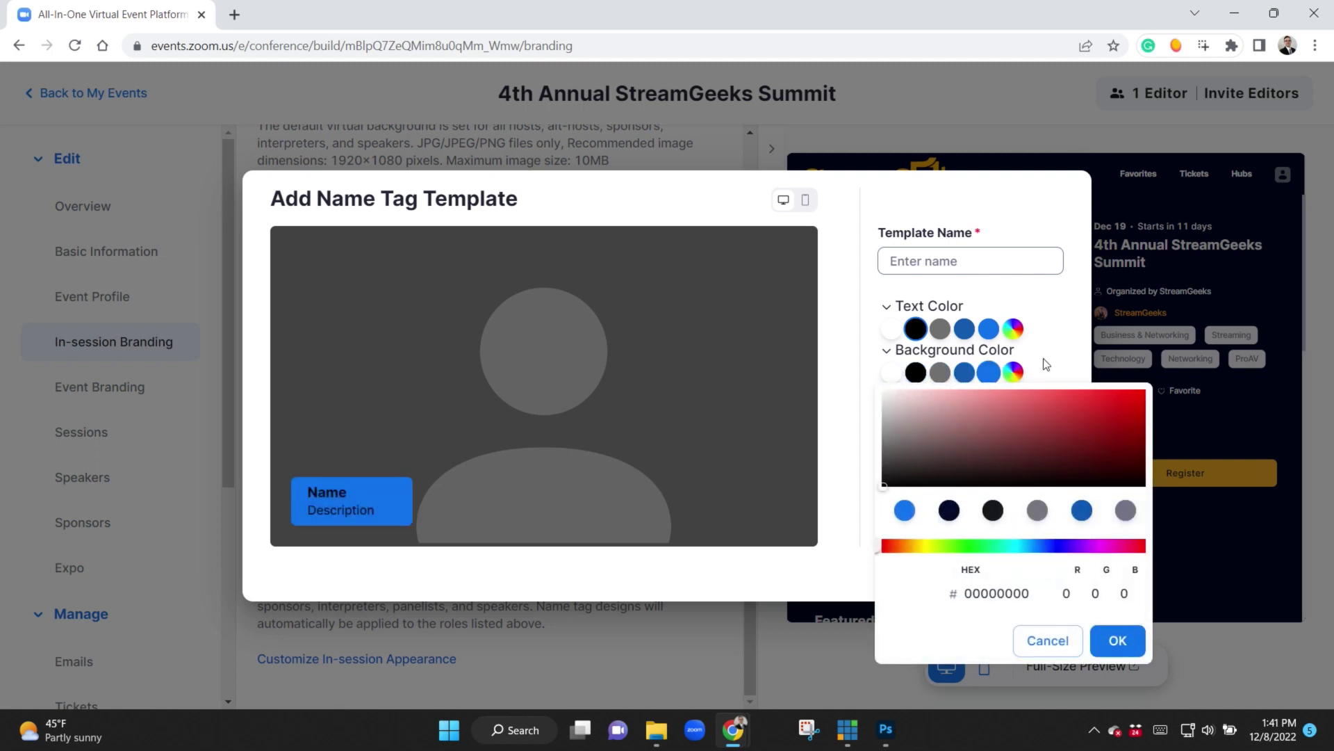
pyautogui.press('Escape')
# Step: Open Event Branding and scroll through its event color palette and page color settings
pyautogui.click(125, 387)
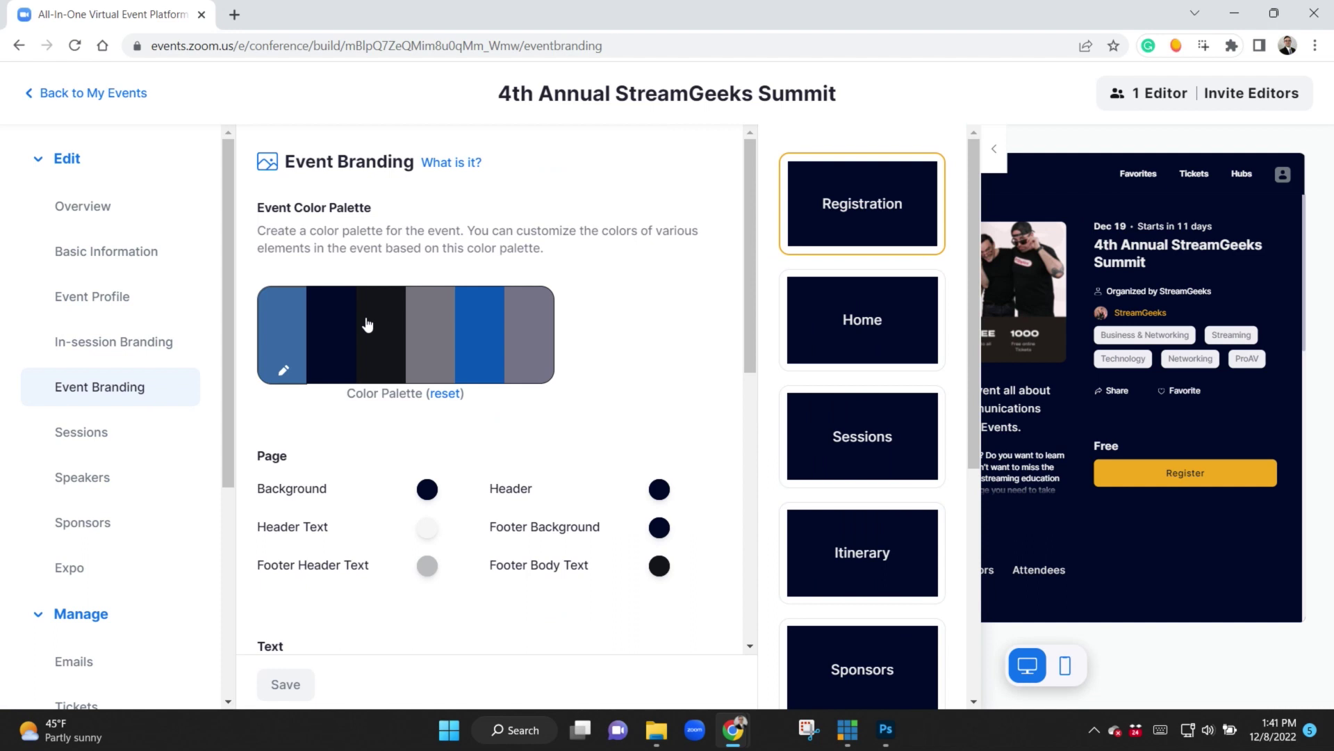
pyautogui.scroll(-1, 748, 160)
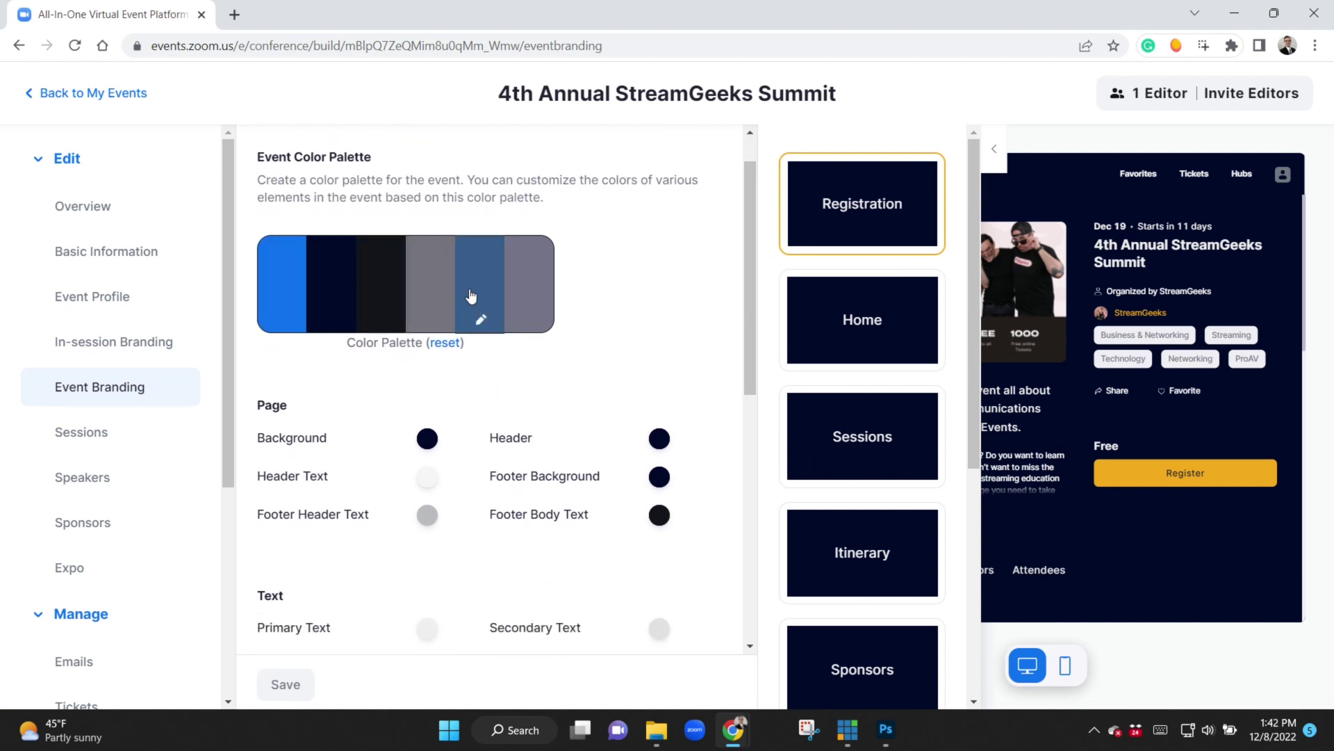
pyautogui.moveTo(747, 252); pyautogui.dragTo(743, 528)
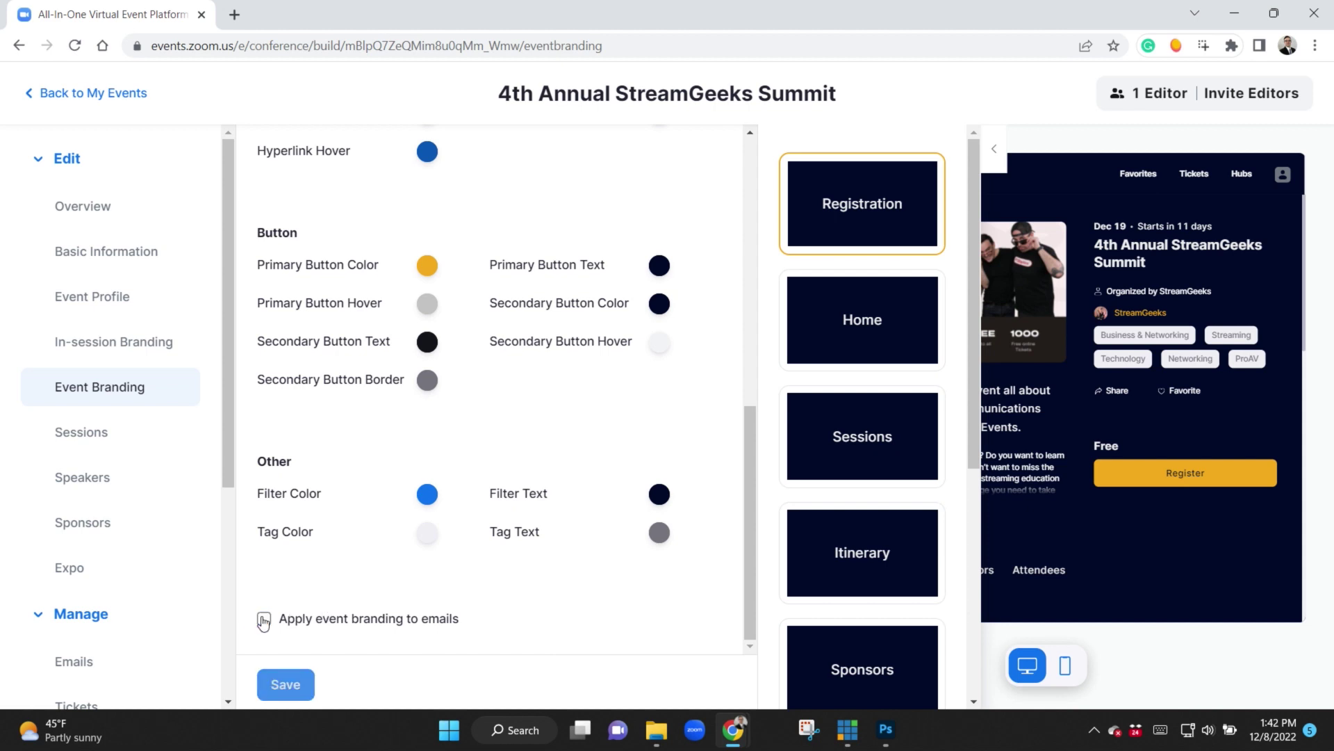
# Step: Open the Main Event session from the Sessions list and scroll through its form
pyautogui.click(91, 435)
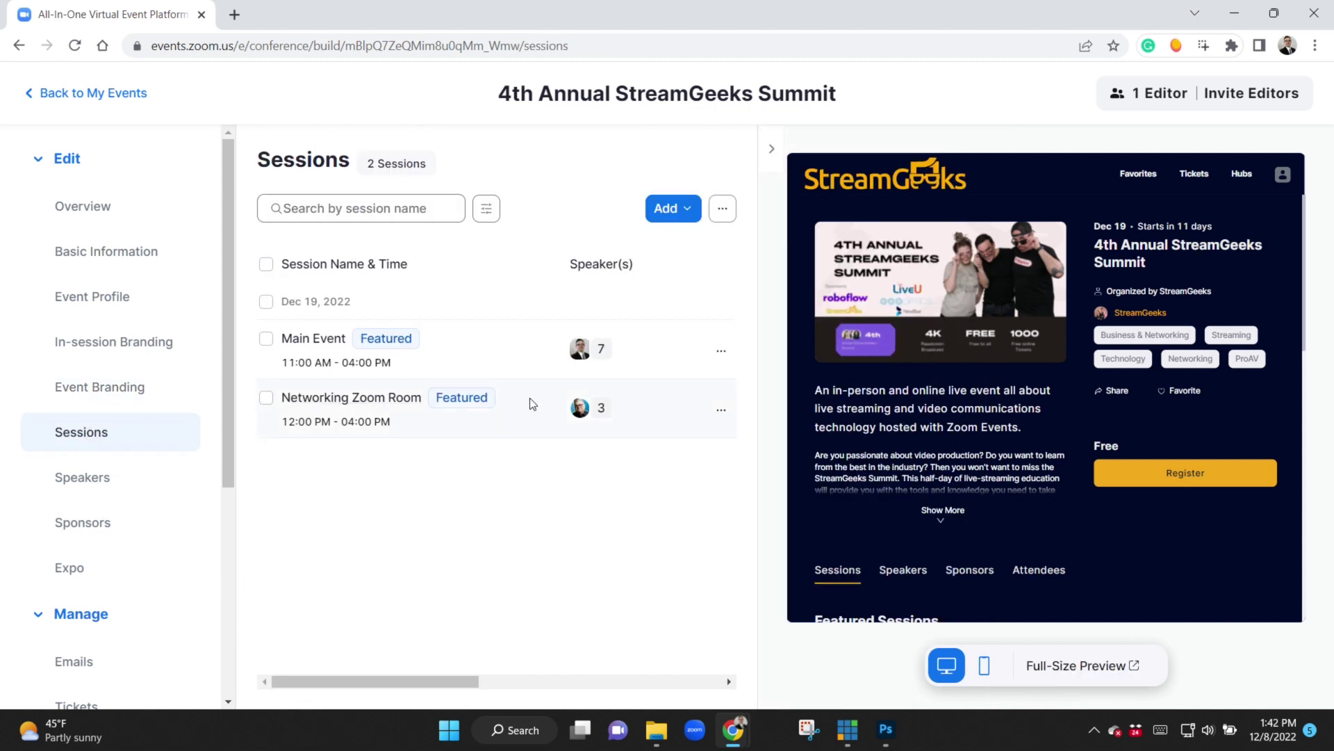
pyautogui.click(328, 346)
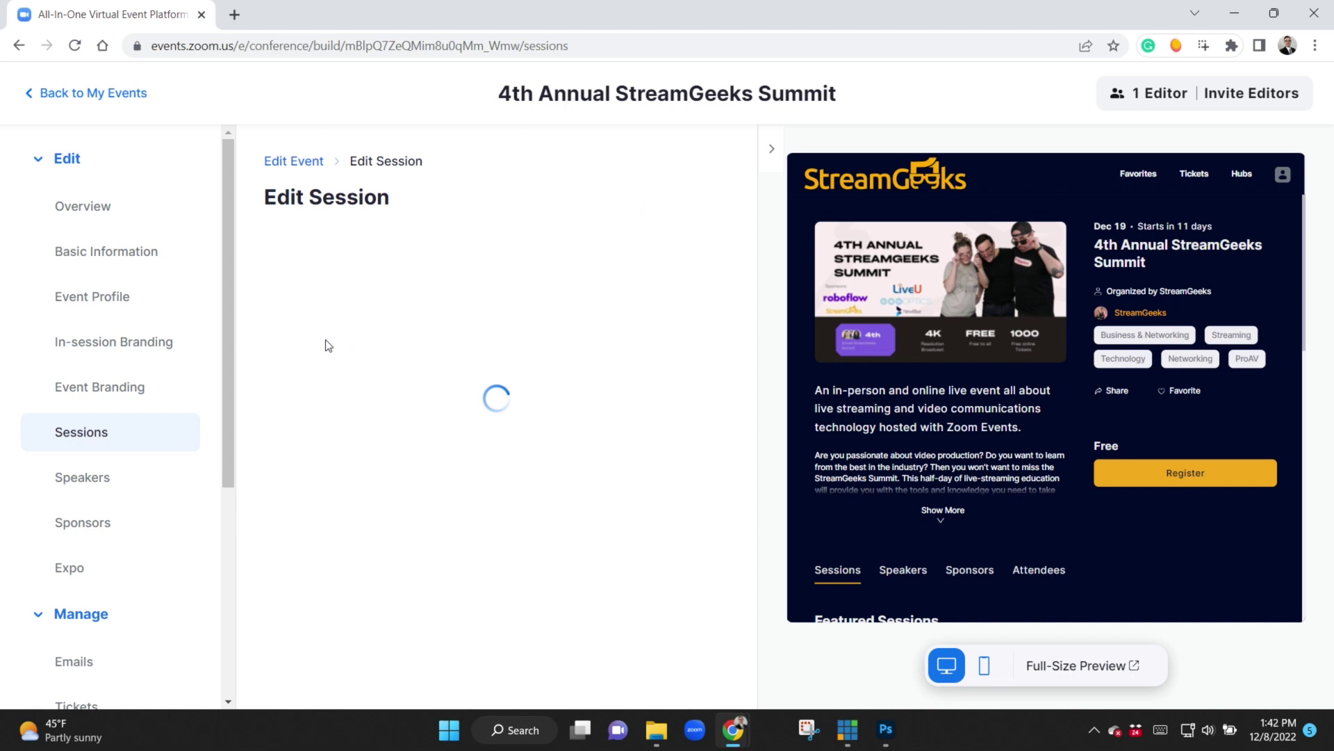
pyautogui.moveTo(747, 180); pyautogui.dragTo(748, 247)
pyautogui.scroll(-5, 1011, 312)
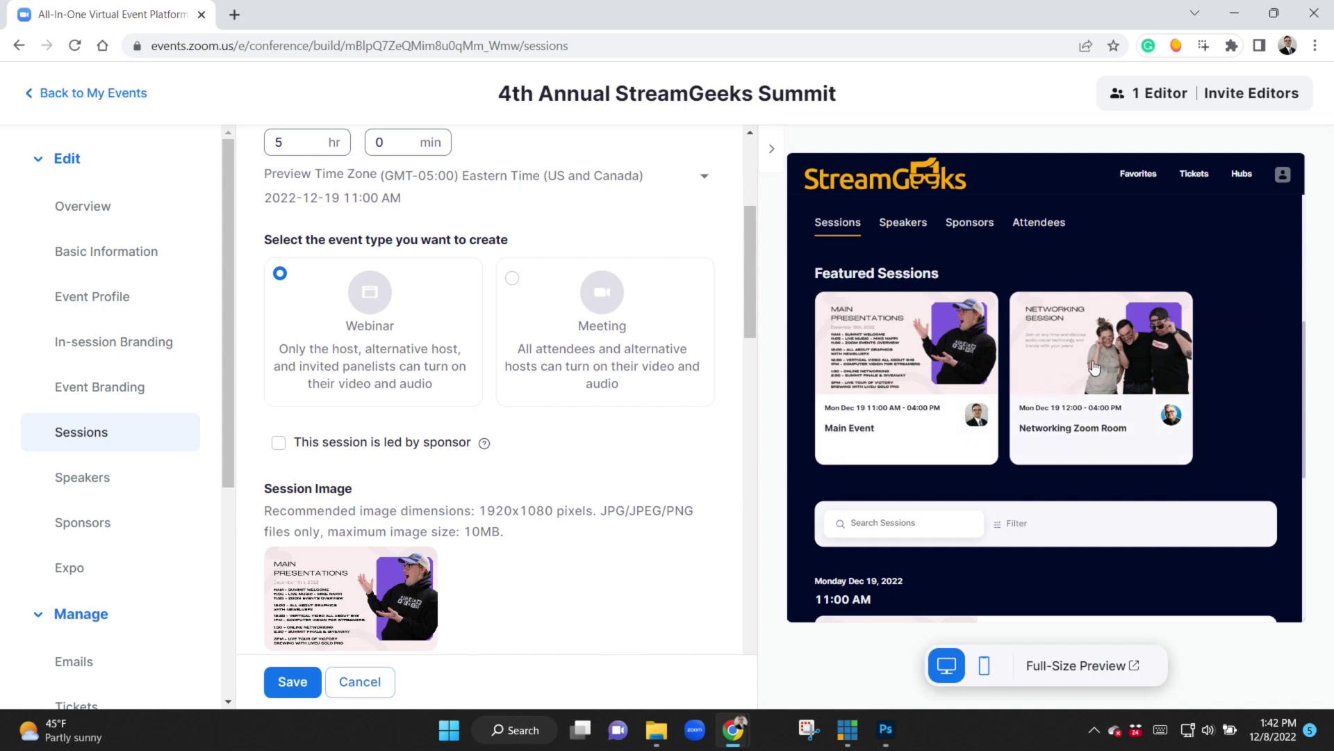
pyautogui.scroll(-1, 1091, 328)
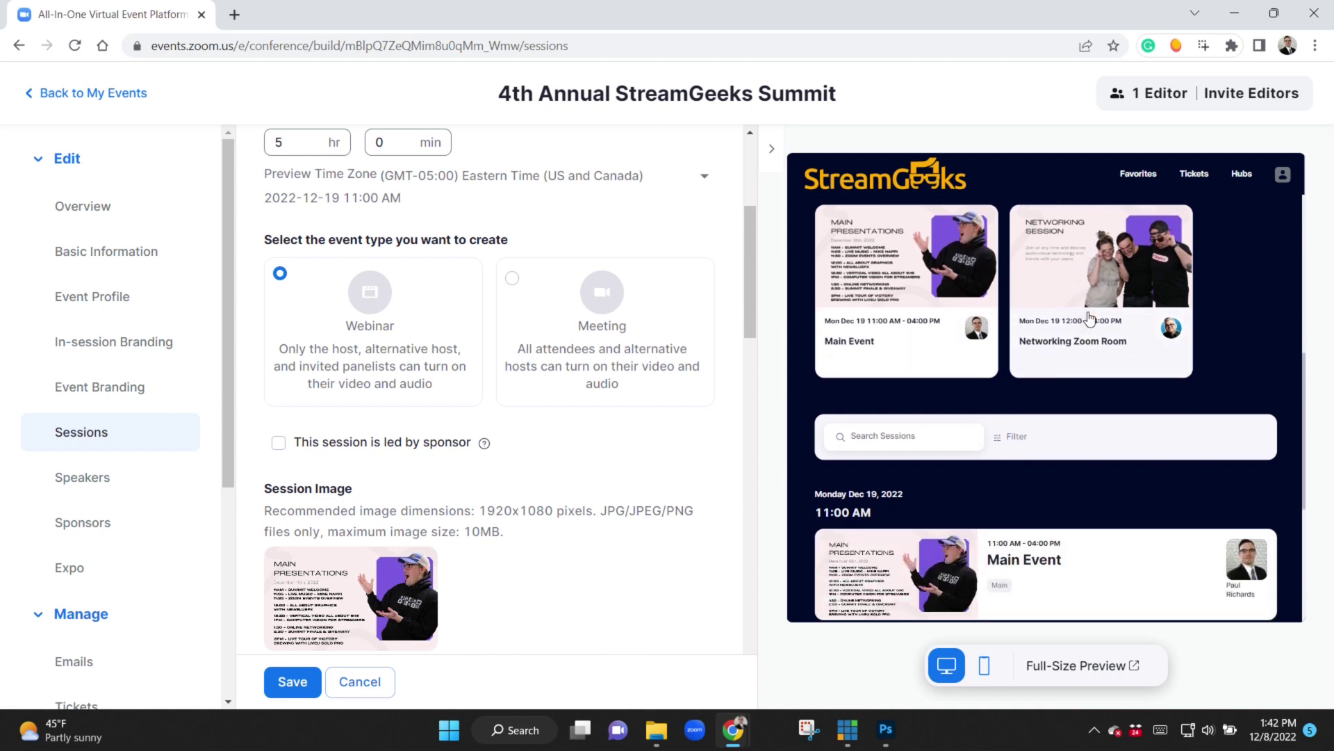
pyautogui.scroll(1, 919, 345)
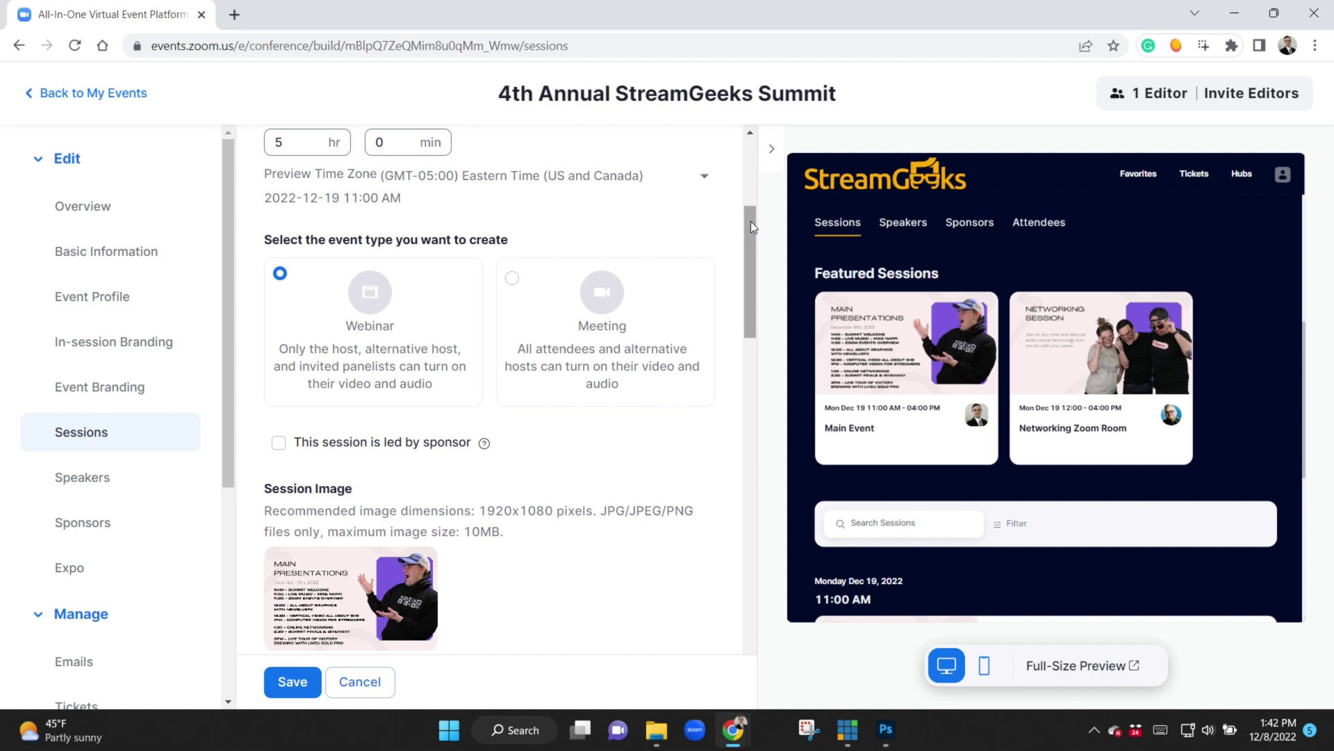
# Step: Review the rest of the Main Event form and preview, then return to the Sessions list
pyautogui.moveTo(750, 221); pyautogui.dragTo(693, 381)
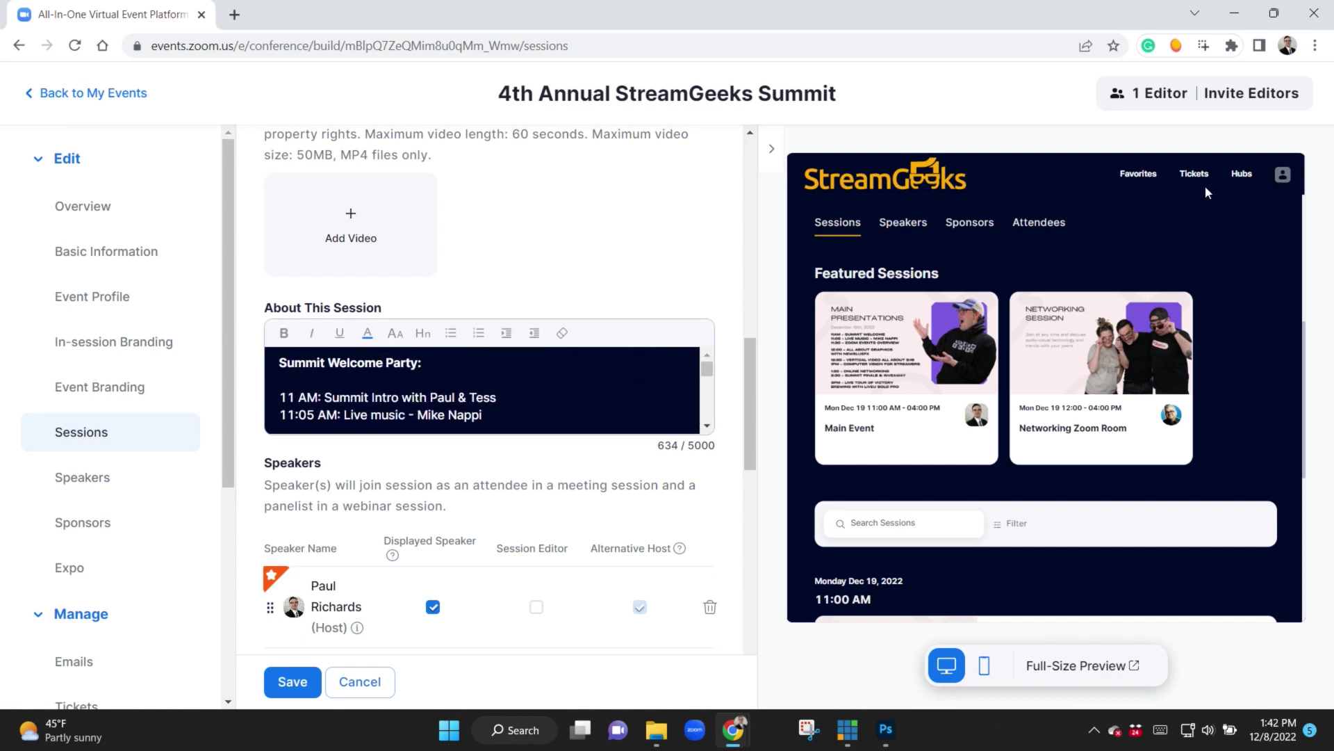
pyautogui.scroll(-5, 1267, 201)
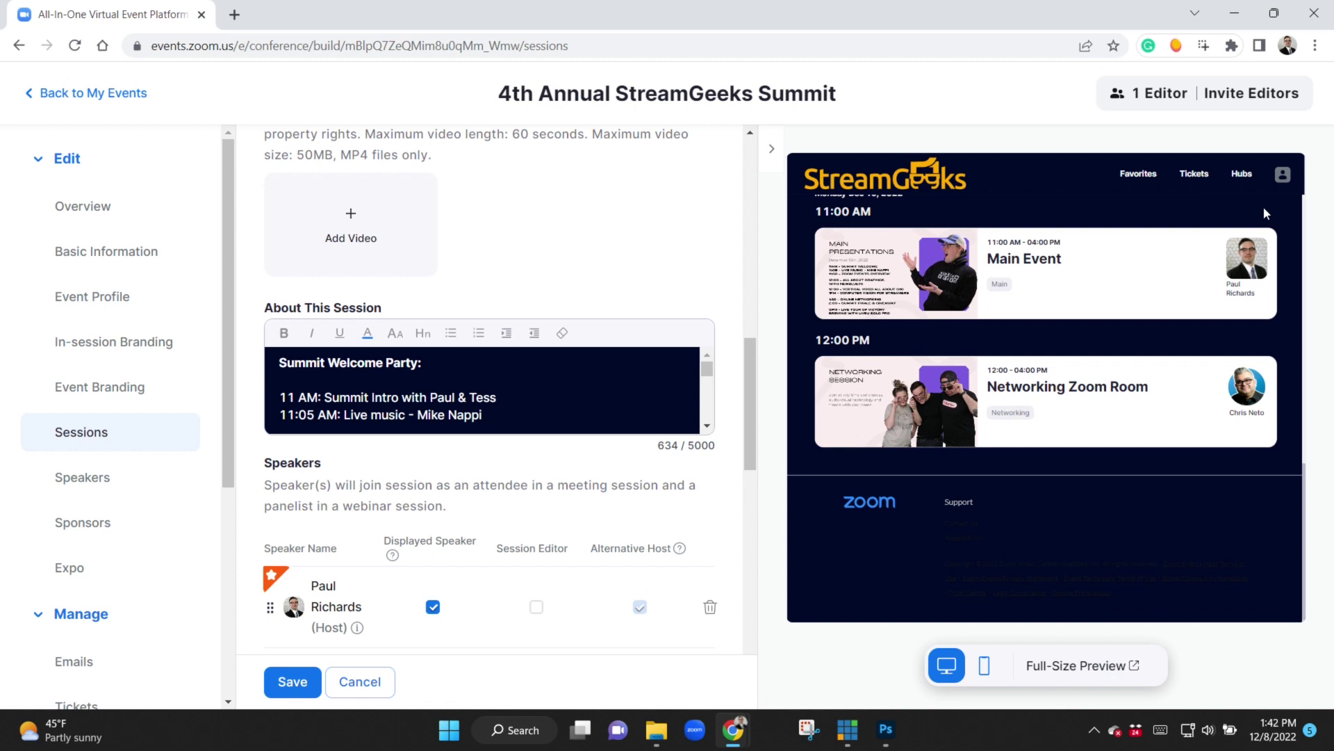
pyautogui.scroll(10, 1263, 206)
pyautogui.scroll(1, 1244, 207)
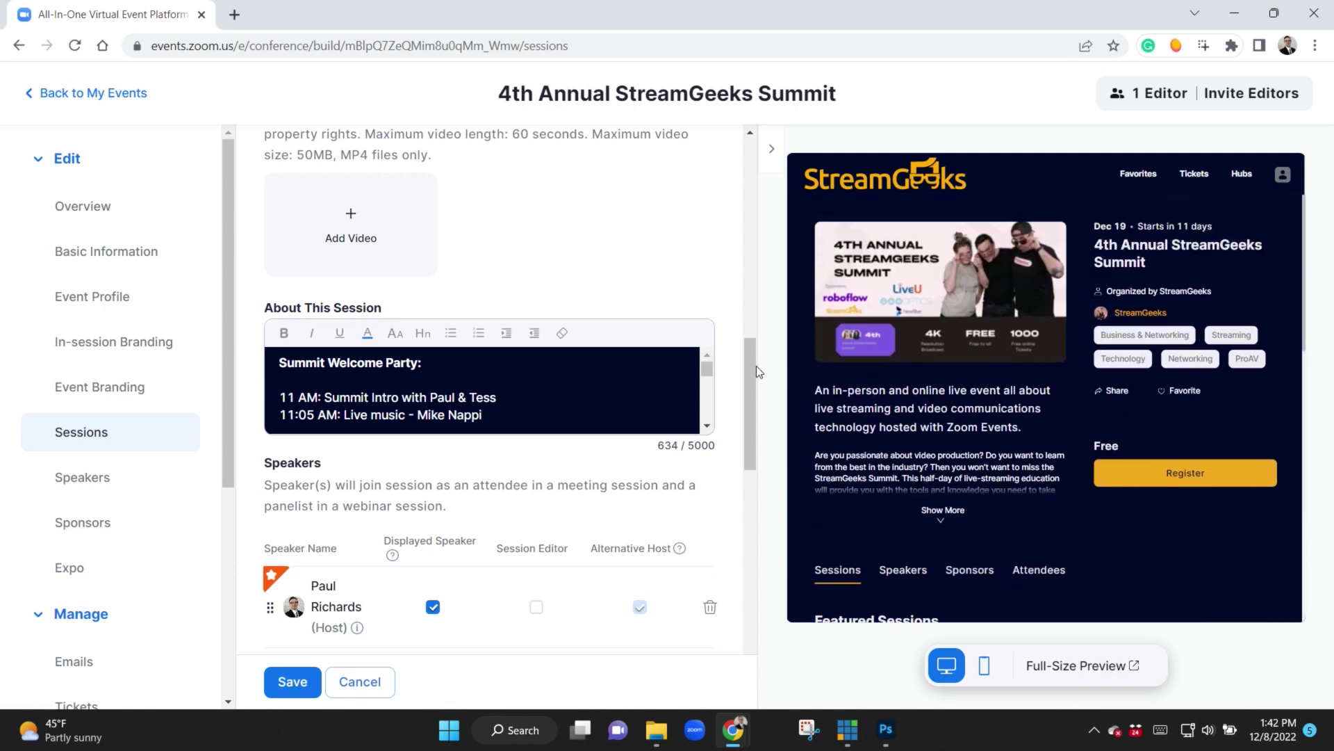
pyautogui.scroll(-6, 756, 365)
pyautogui.scroll(6, 760, 360)
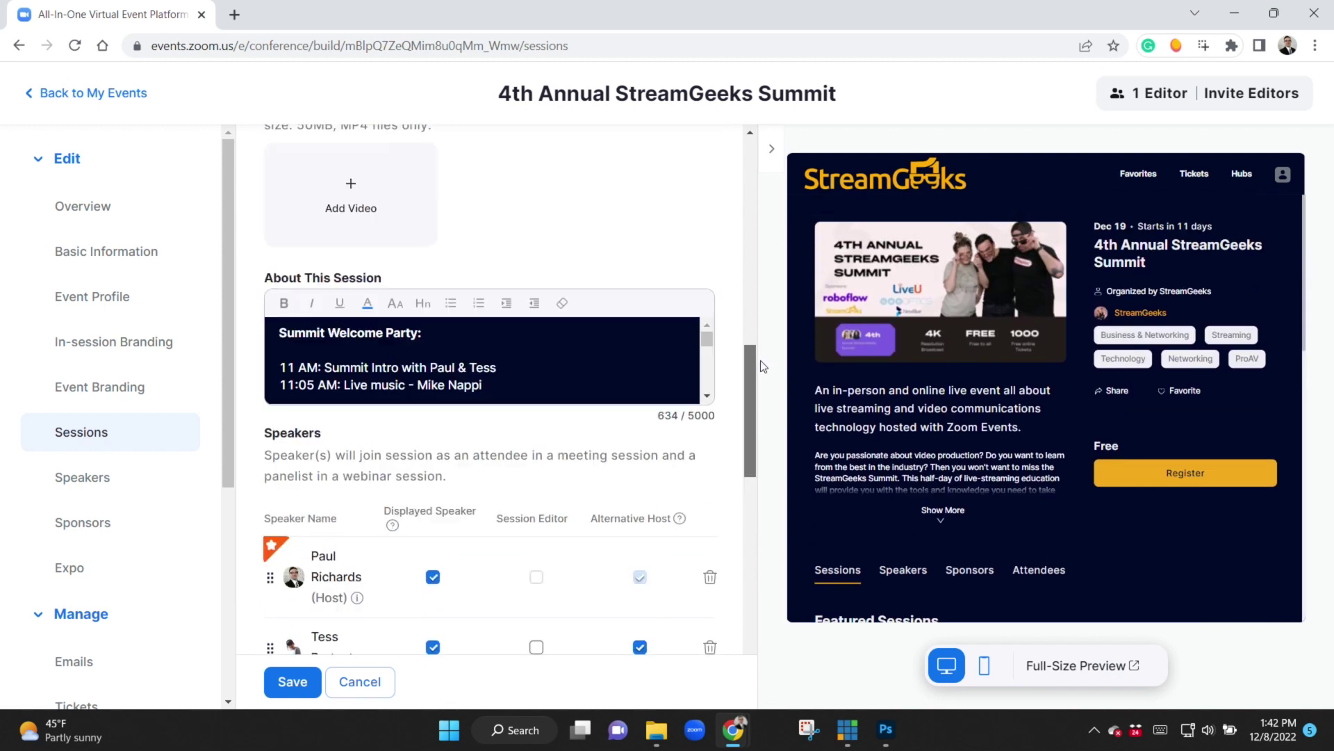
pyautogui.scroll(10, 760, 360)
pyautogui.click(282, 165)
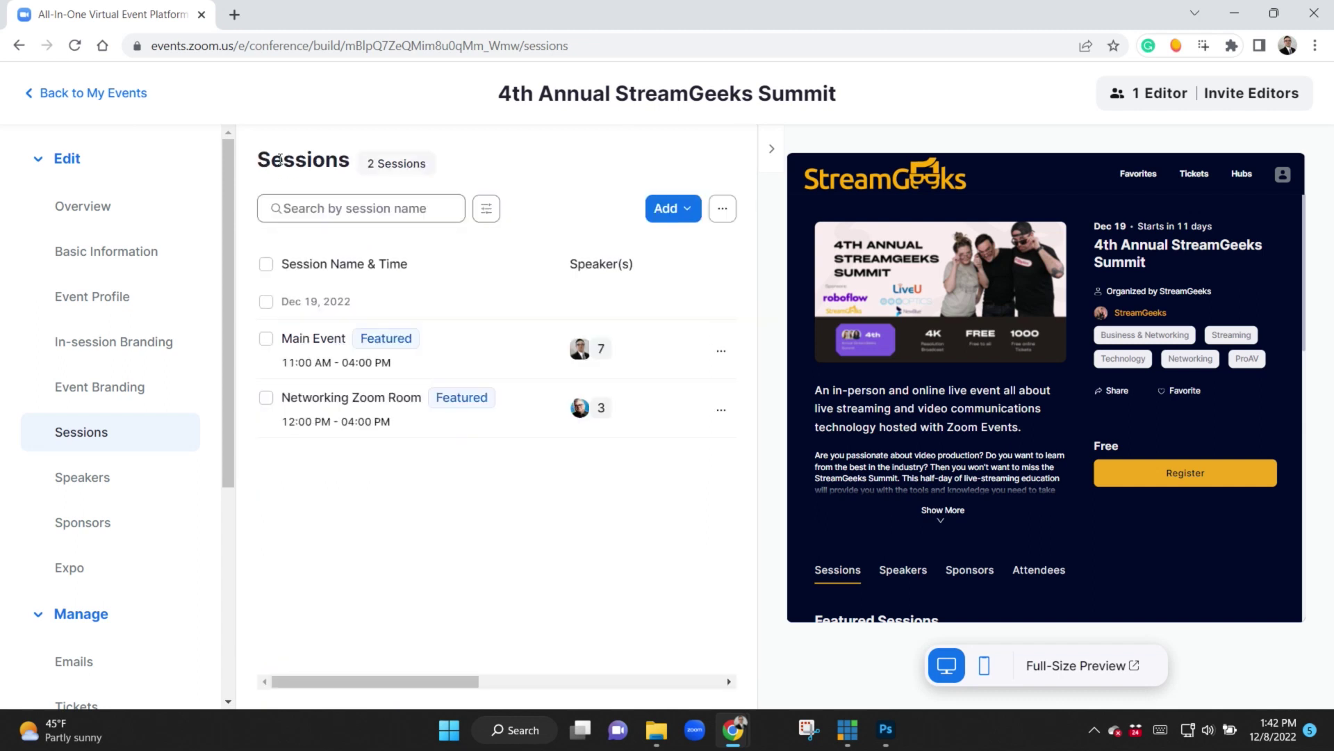
# Step: Open the Networking Zoom Room session and review its settings
pyautogui.click(397, 405)
pyautogui.moveTo(755, 197); pyautogui.dragTo(745, 259)
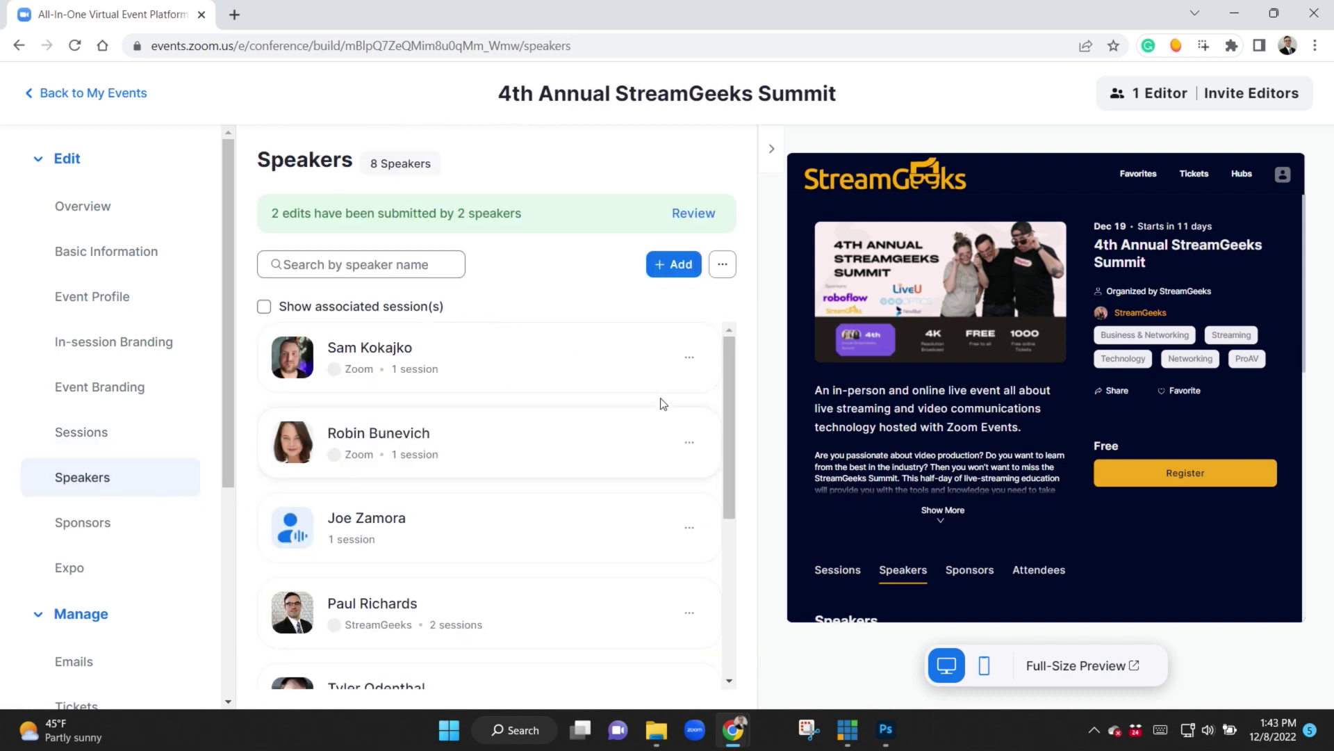
pyautogui.moveTo(731, 358)
pyautogui.mouseDown()
pyautogui.moveTo(727, 440)
pyautogui.moveTo(728, 354)
pyautogui.mouseUp()
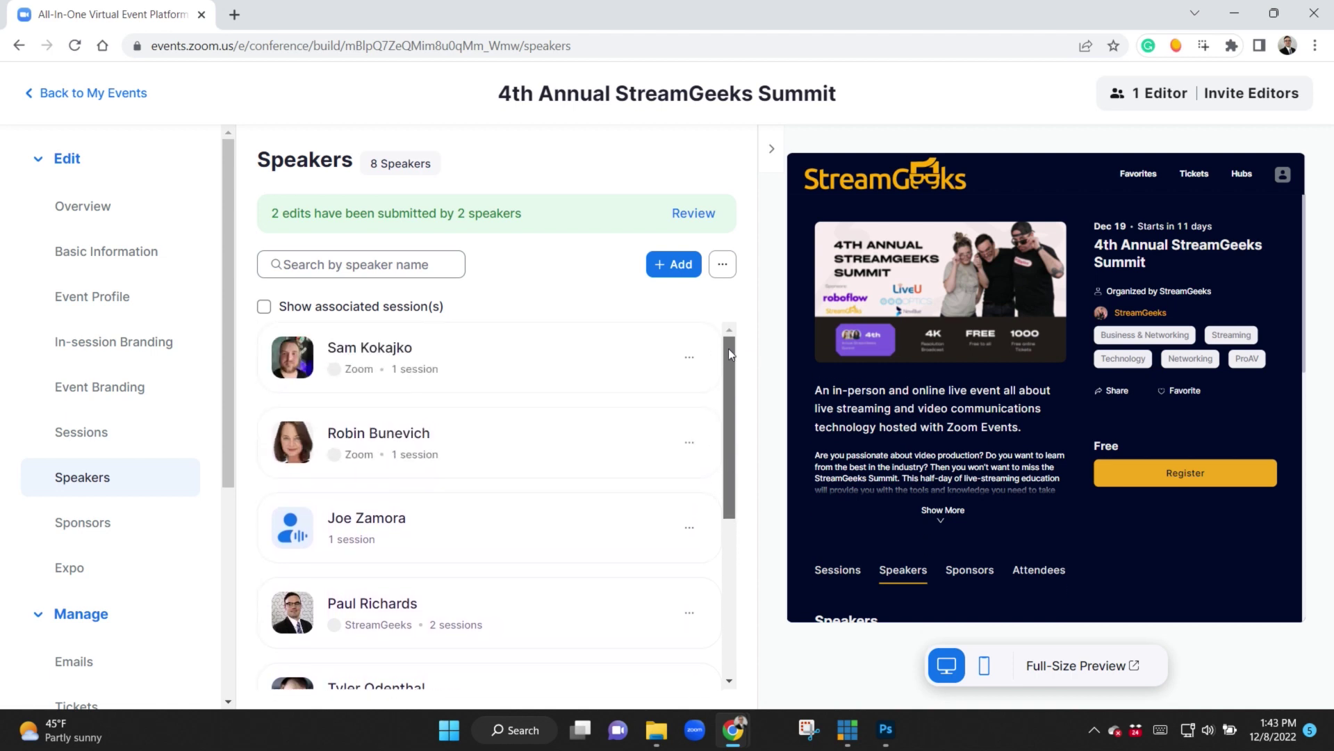
# Step: Start adding a speaker but leave it unsaved, then open and close the third speaker's options
pyautogui.click(674, 268)
pyautogui.moveTo(752, 183); pyautogui.dragTo(771, 537)
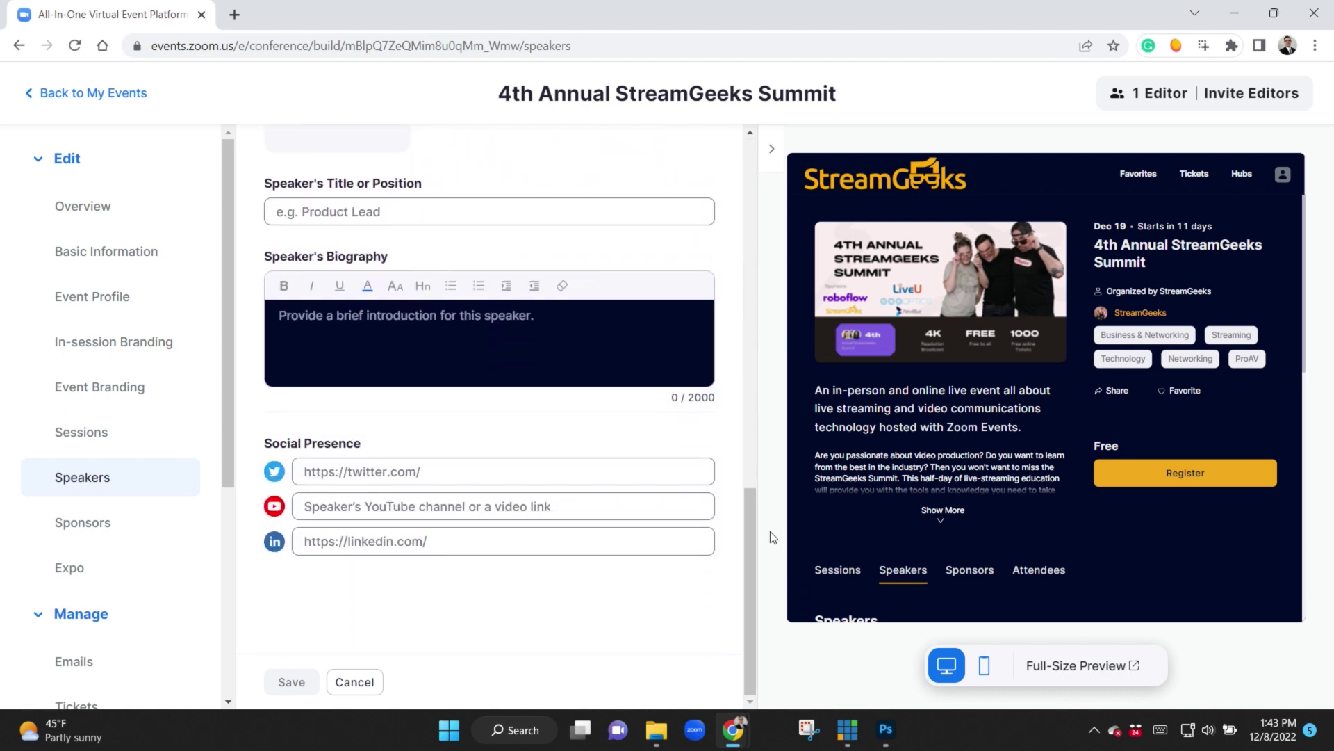
pyautogui.click(152, 488)
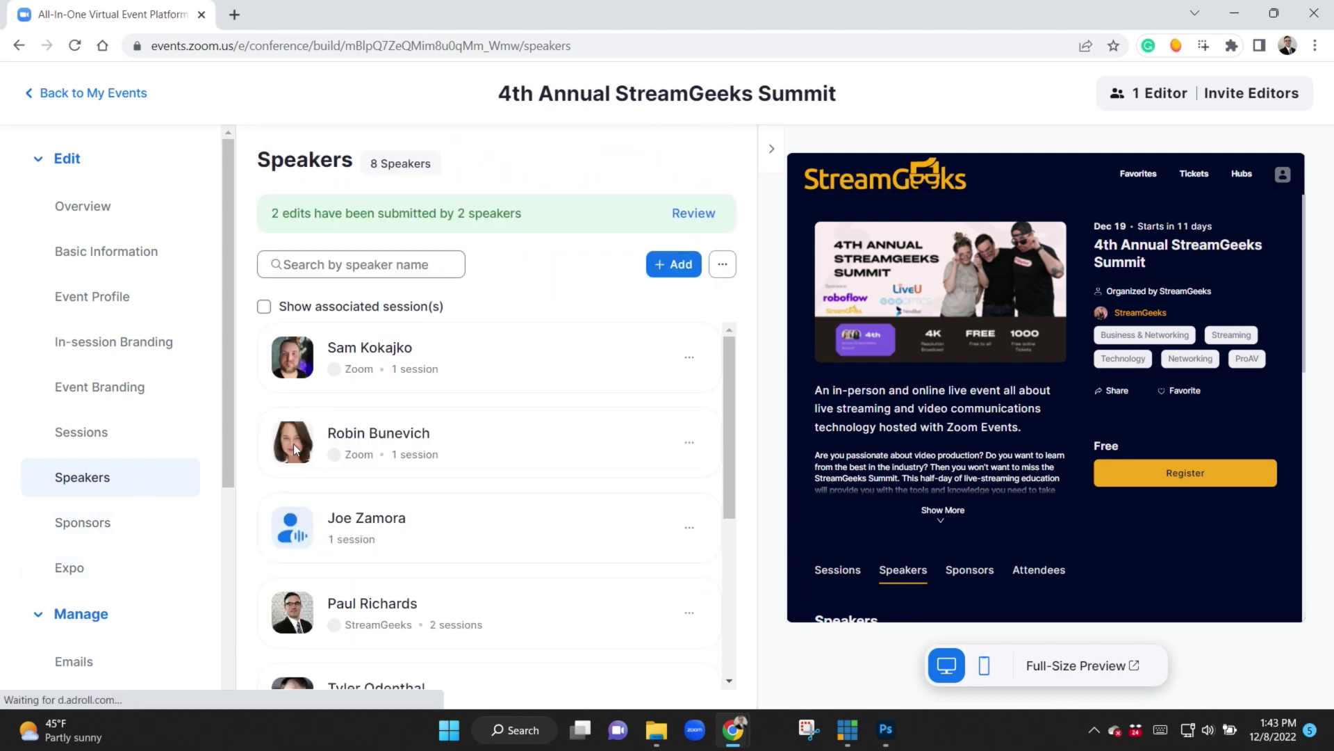
pyautogui.click(690, 537)
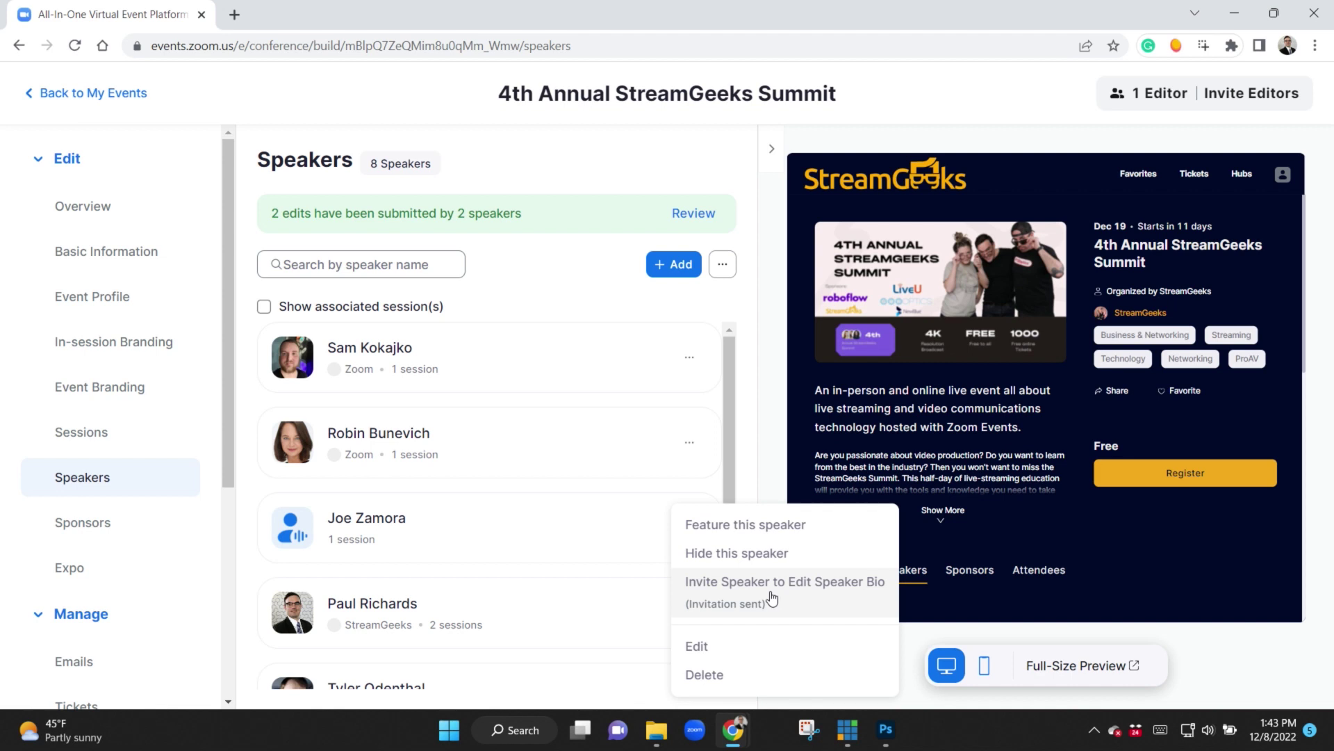
pyautogui.click(587, 532)
pyautogui.moveTo(720, 383)
pyautogui.mouseDown()
pyautogui.moveTo(729, 487)
pyautogui.moveTo(728, 364)
pyautogui.mouseUp()
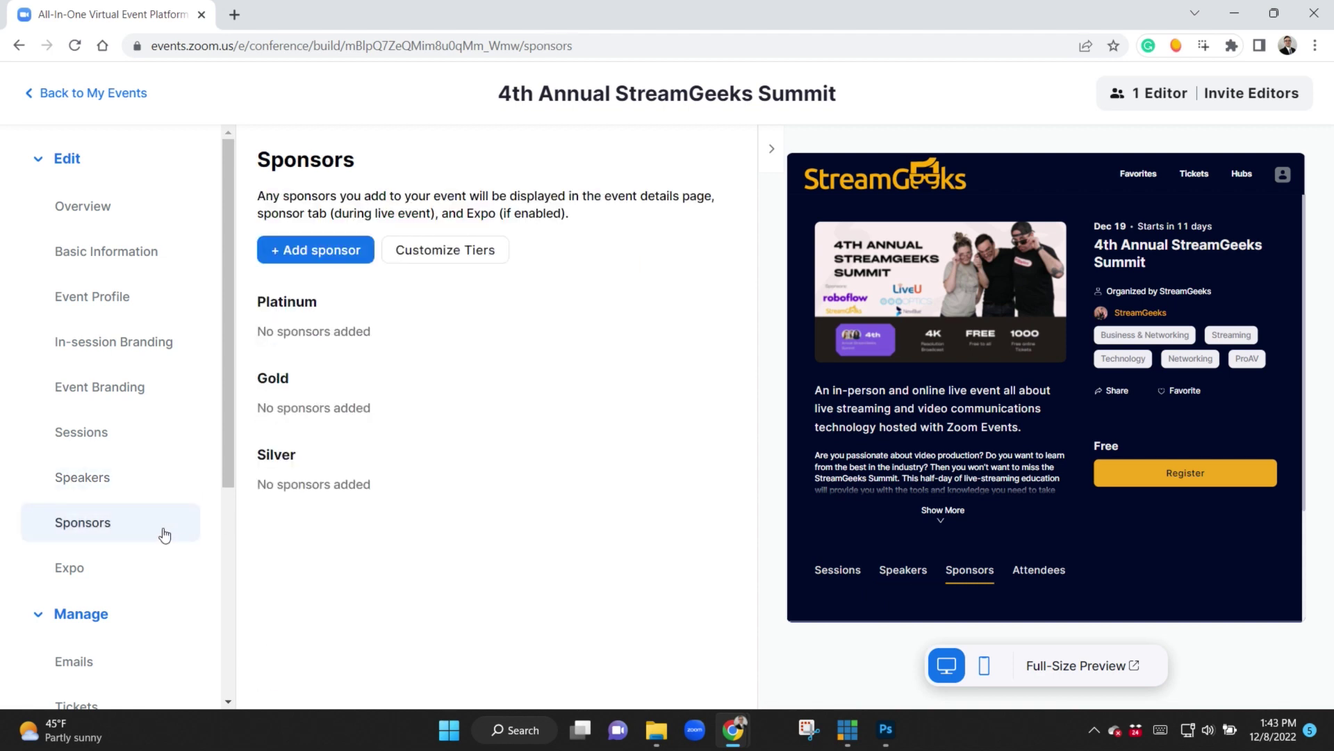
# Step: Open Expo, start building an expo, then cancel the Set Expo Dates & Times form
pyautogui.click(138, 563)
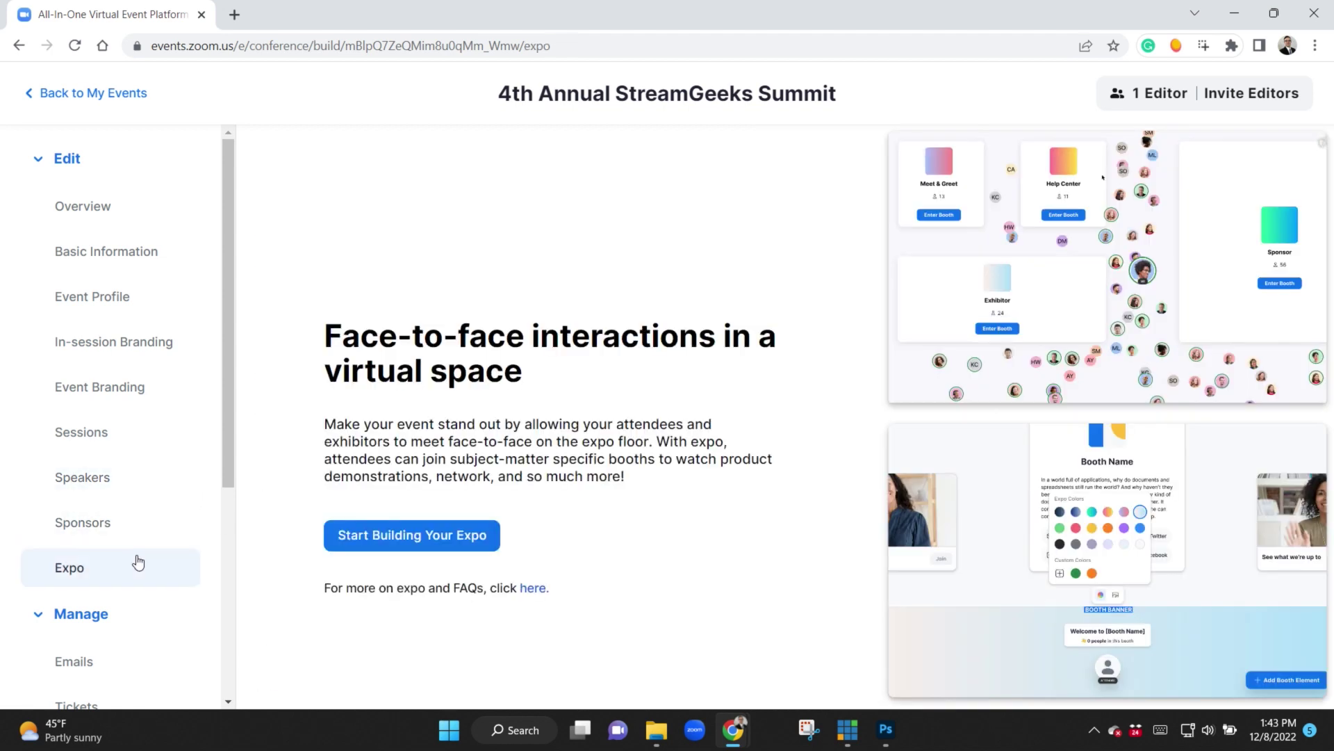
pyautogui.click(438, 544)
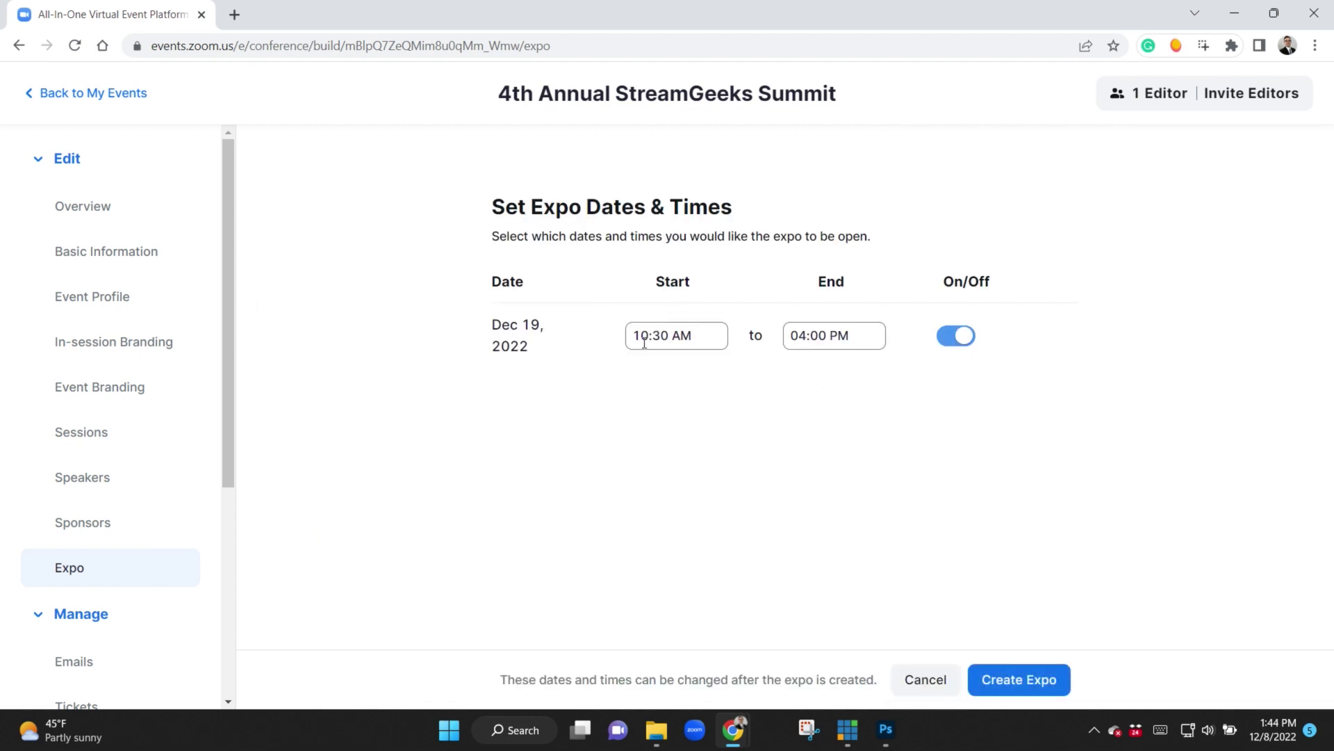
pyautogui.click(932, 688)
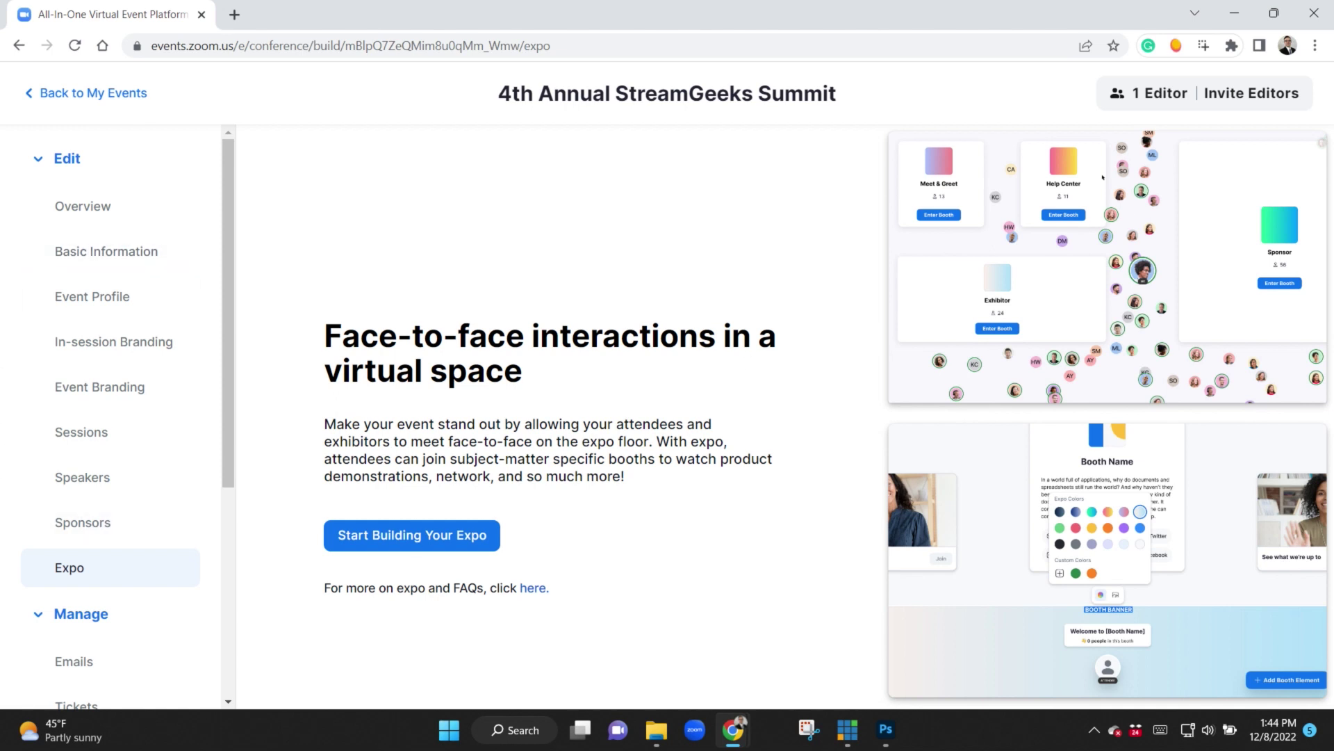
pyautogui.scroll(-4, 216, 333)
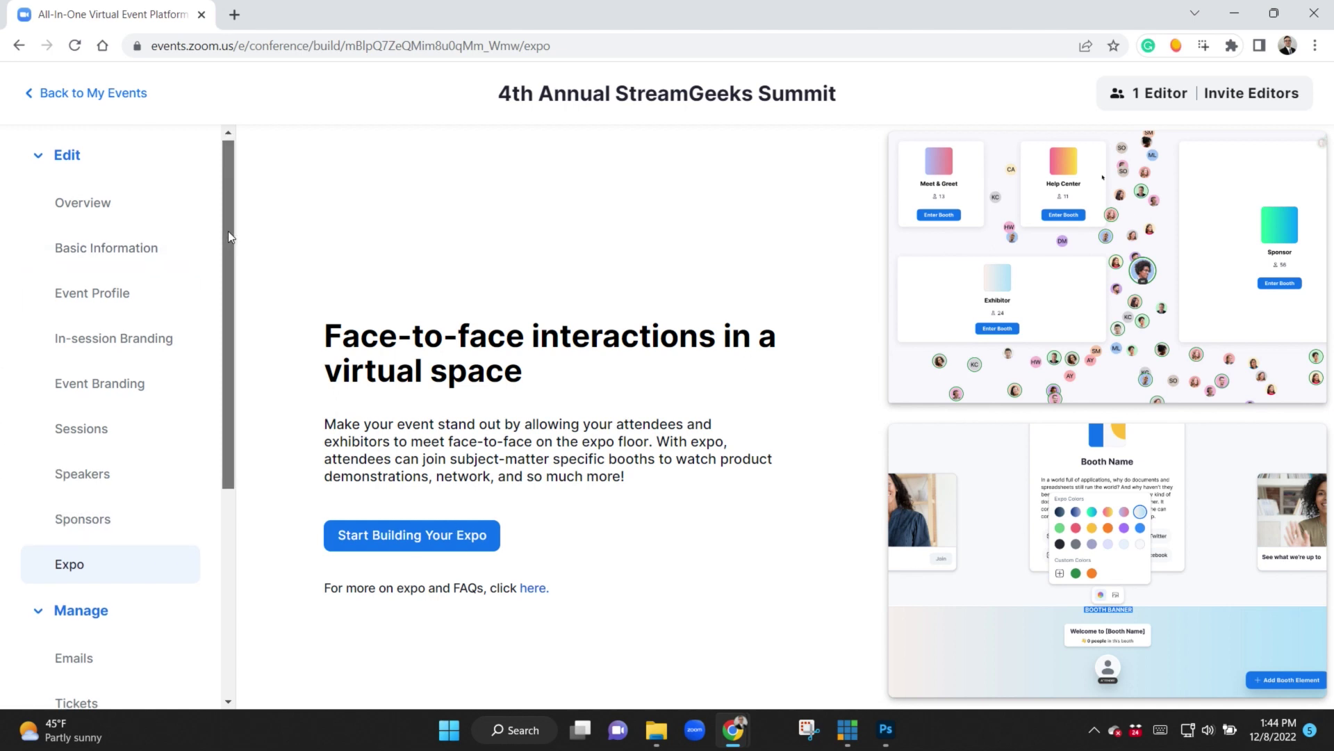
# Step: Browse the Emails, Tickets and Advanced Options settings, then go back to My Events
pyautogui.click(420, 538)
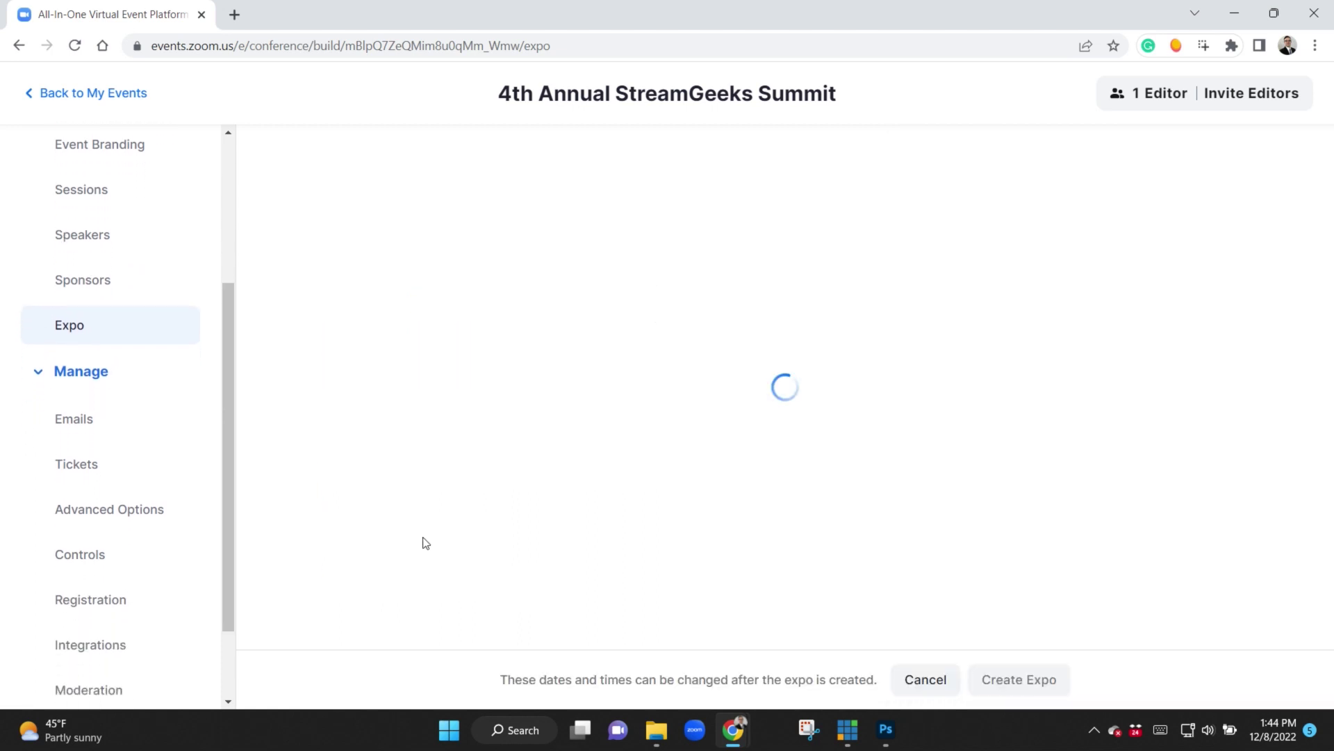
pyautogui.click(84, 423)
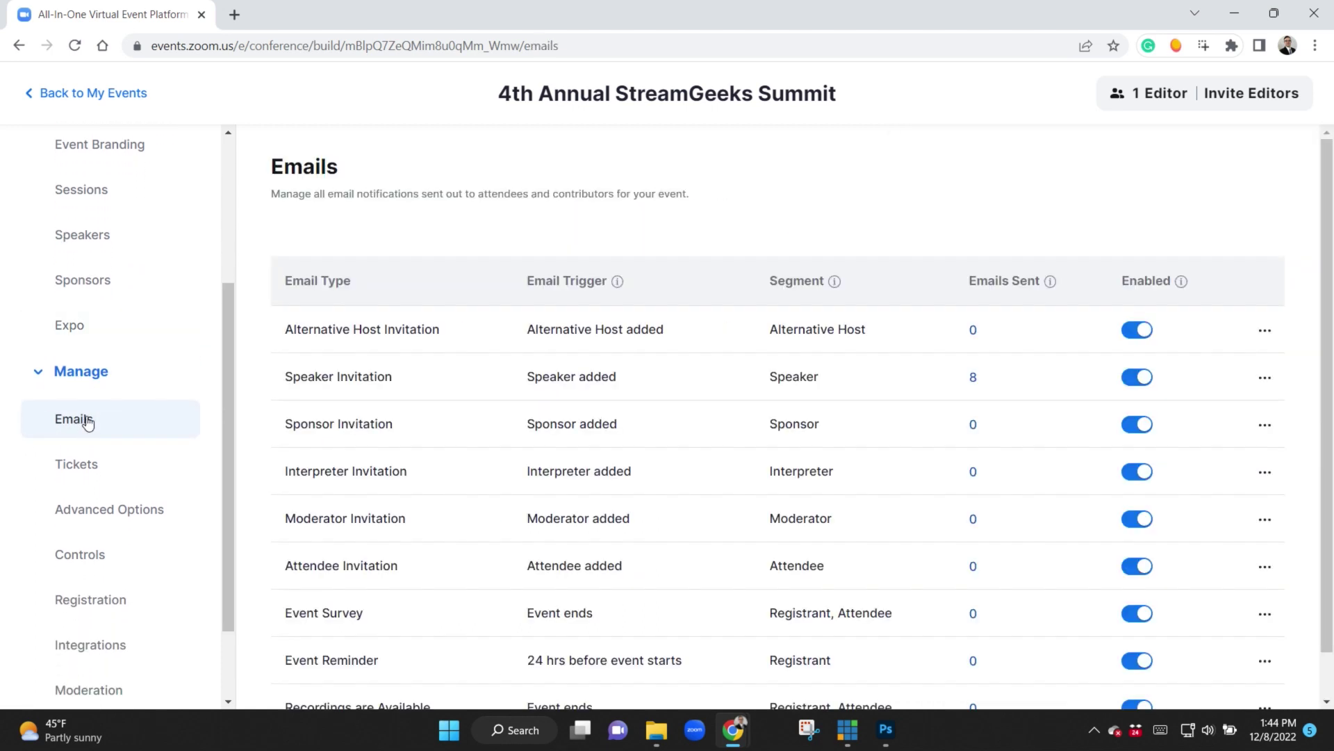
pyautogui.scroll(-1, 82, 429)
pyautogui.click(86, 393)
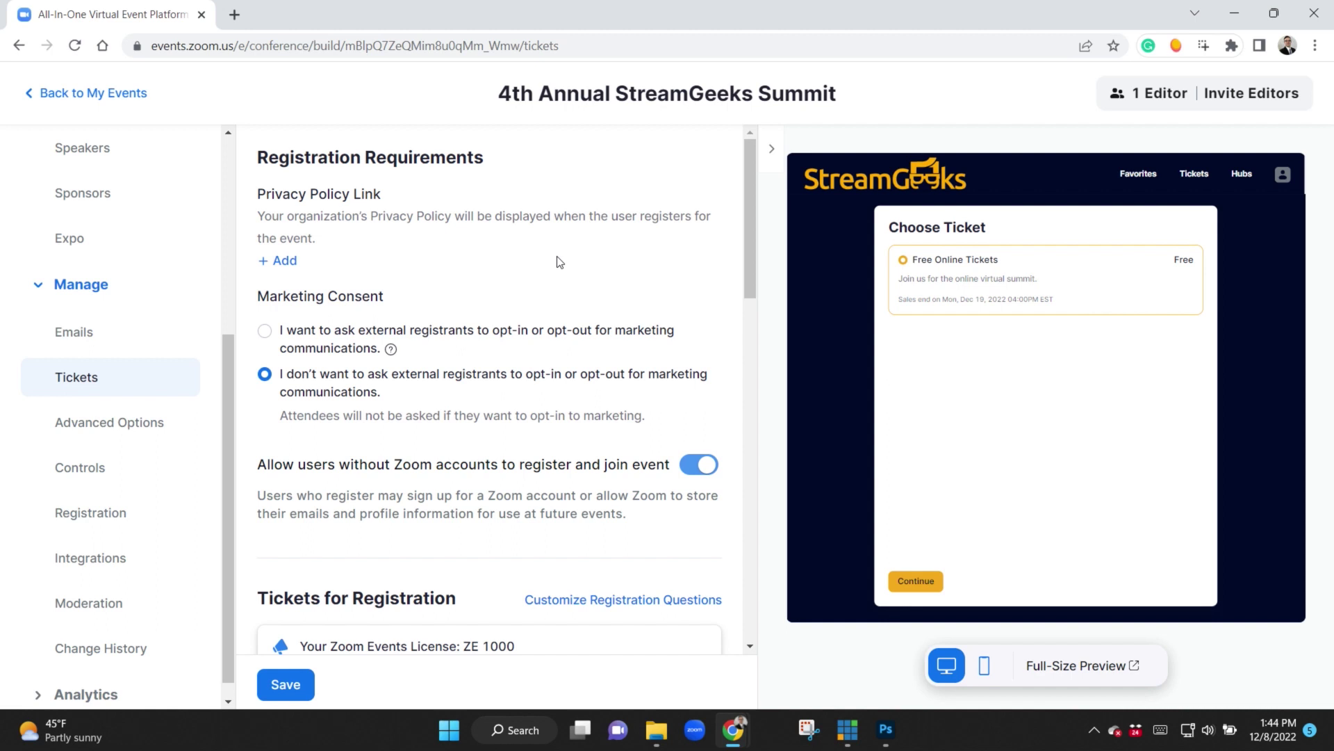
pyautogui.moveTo(757, 191); pyautogui.dragTo(757, 368)
pyautogui.scroll(-1, 144, 402)
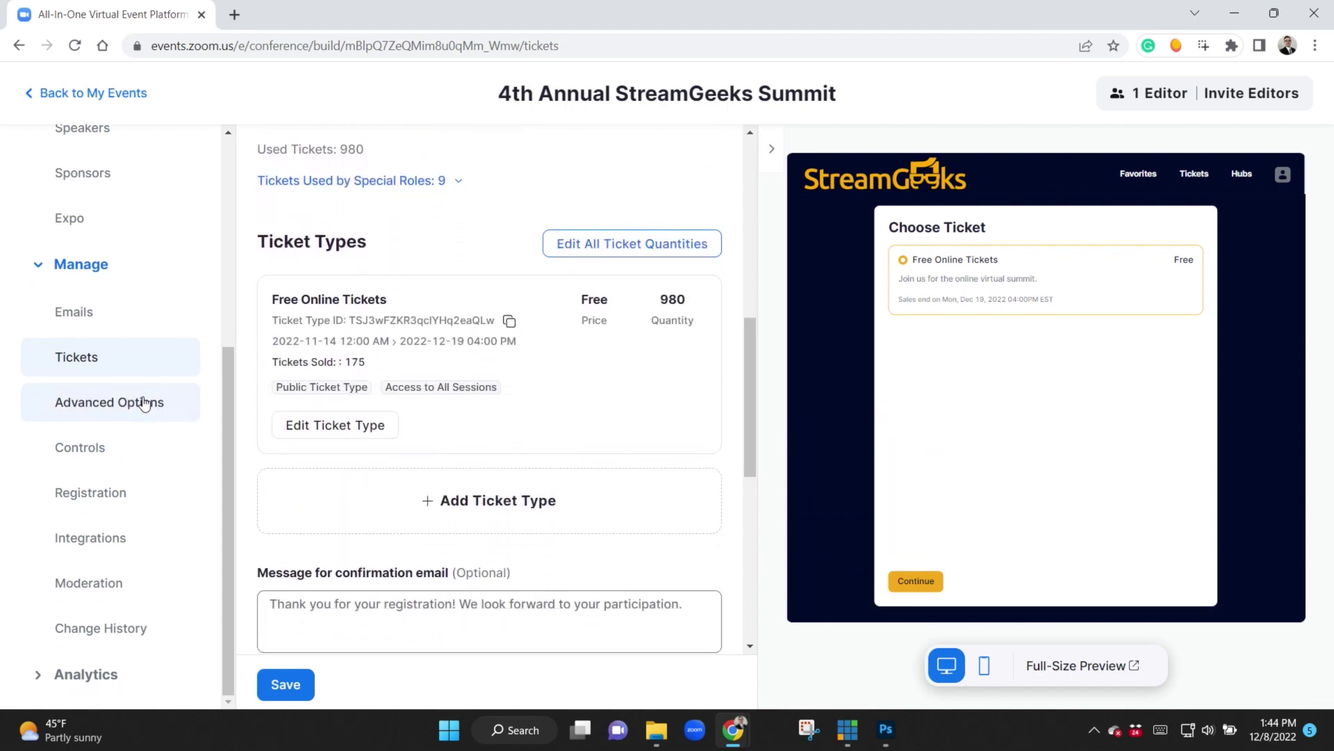
pyautogui.click(133, 421)
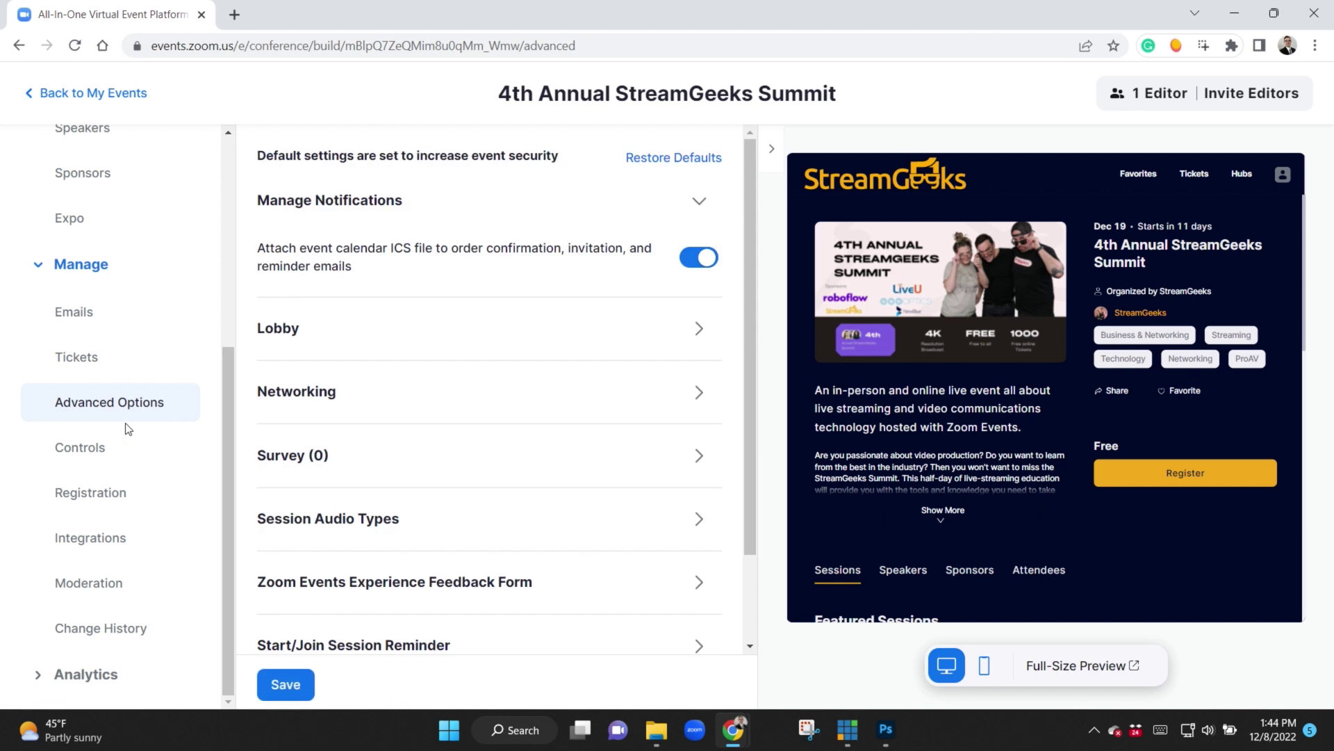
pyautogui.click(104, 97)
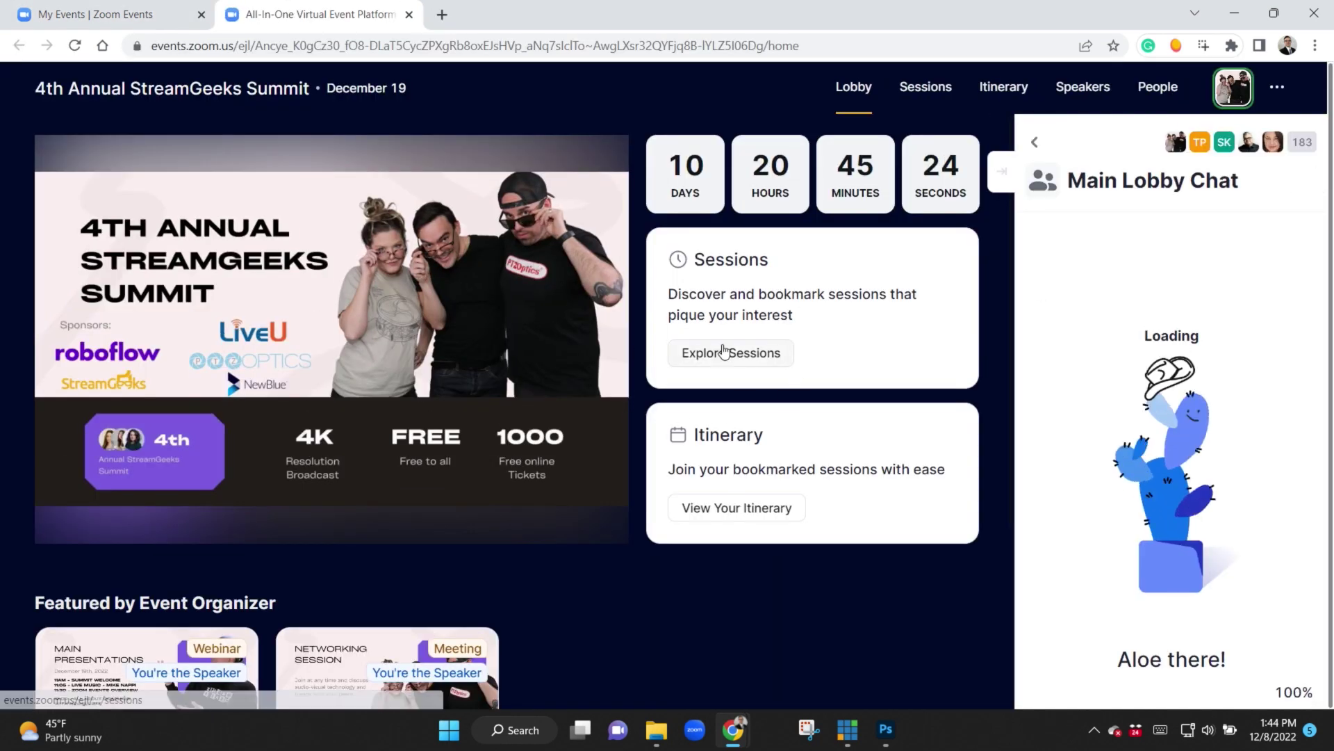
# Step: Start a Main Event practice run, end the webinar for all, and dismiss Launching Zoom
pyautogui.scroll(-4, 781, 278)
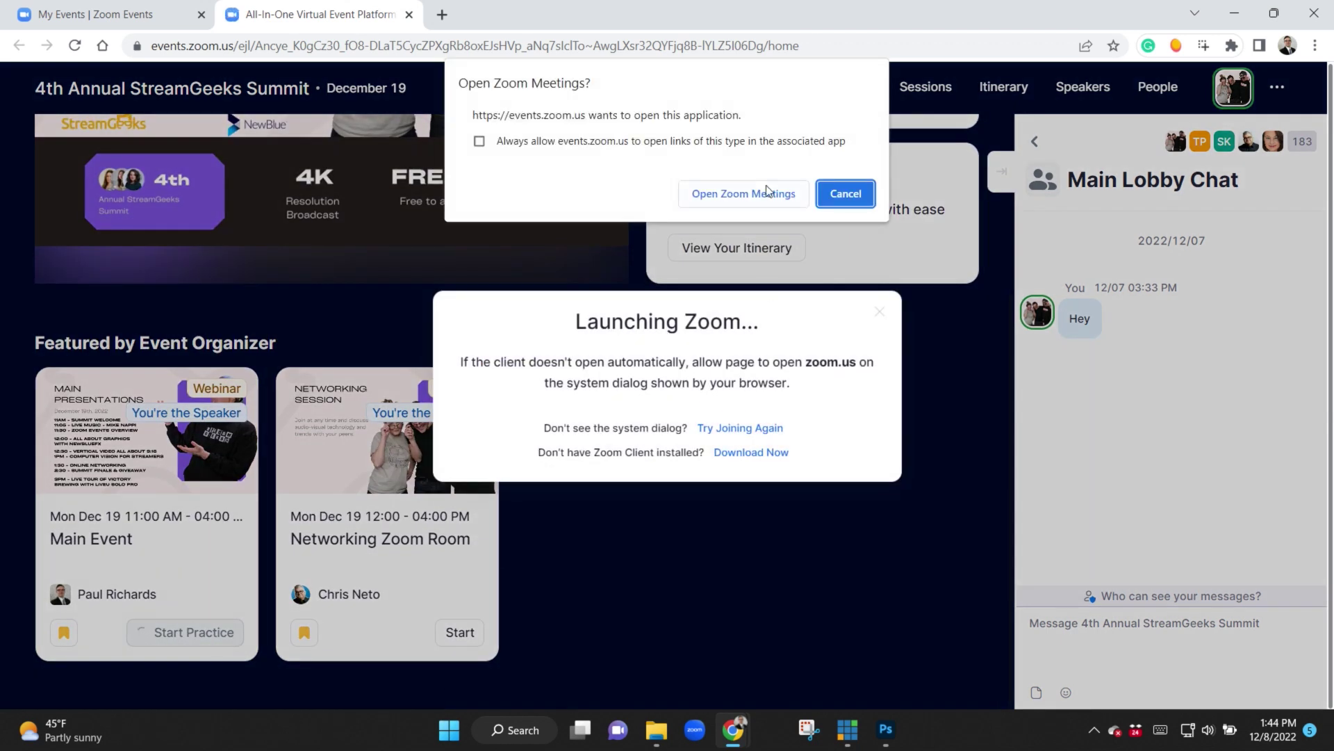
pyautogui.click(695, 190)
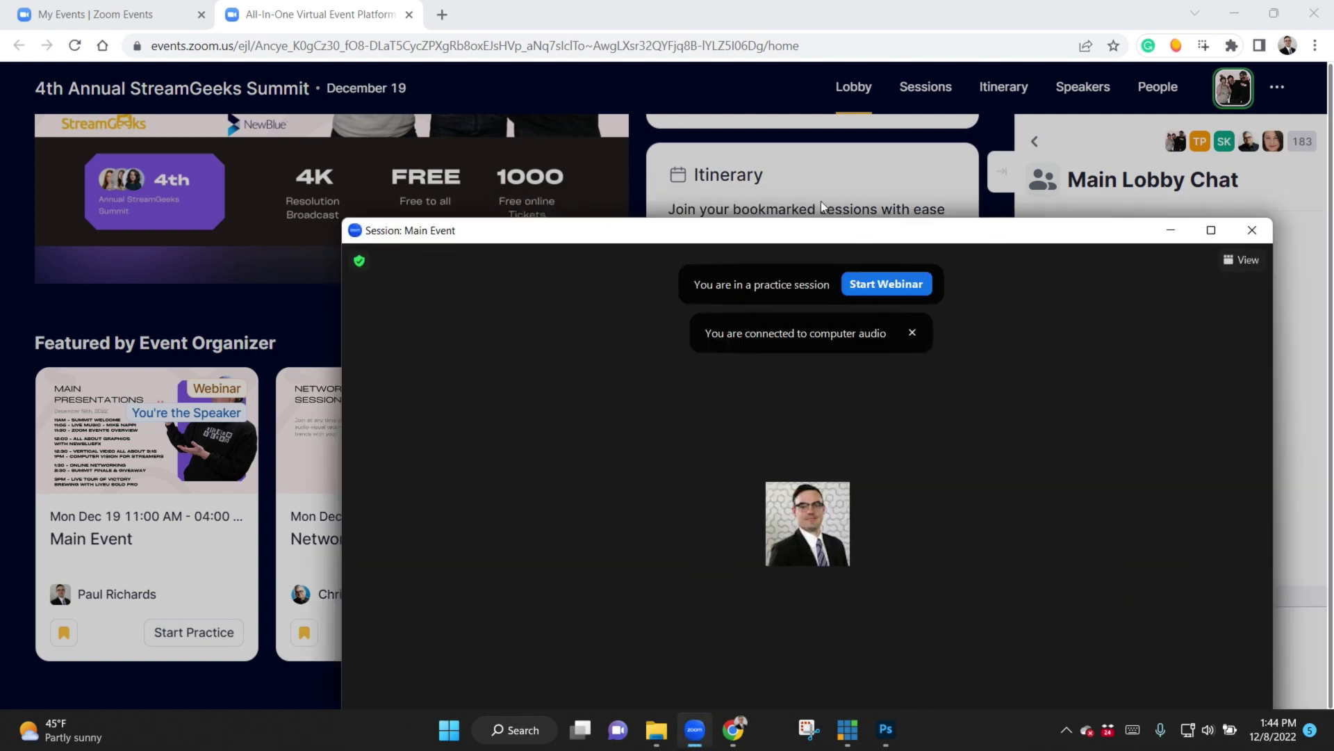
pyautogui.moveTo(857, 230); pyautogui.dragTo(672, 48)
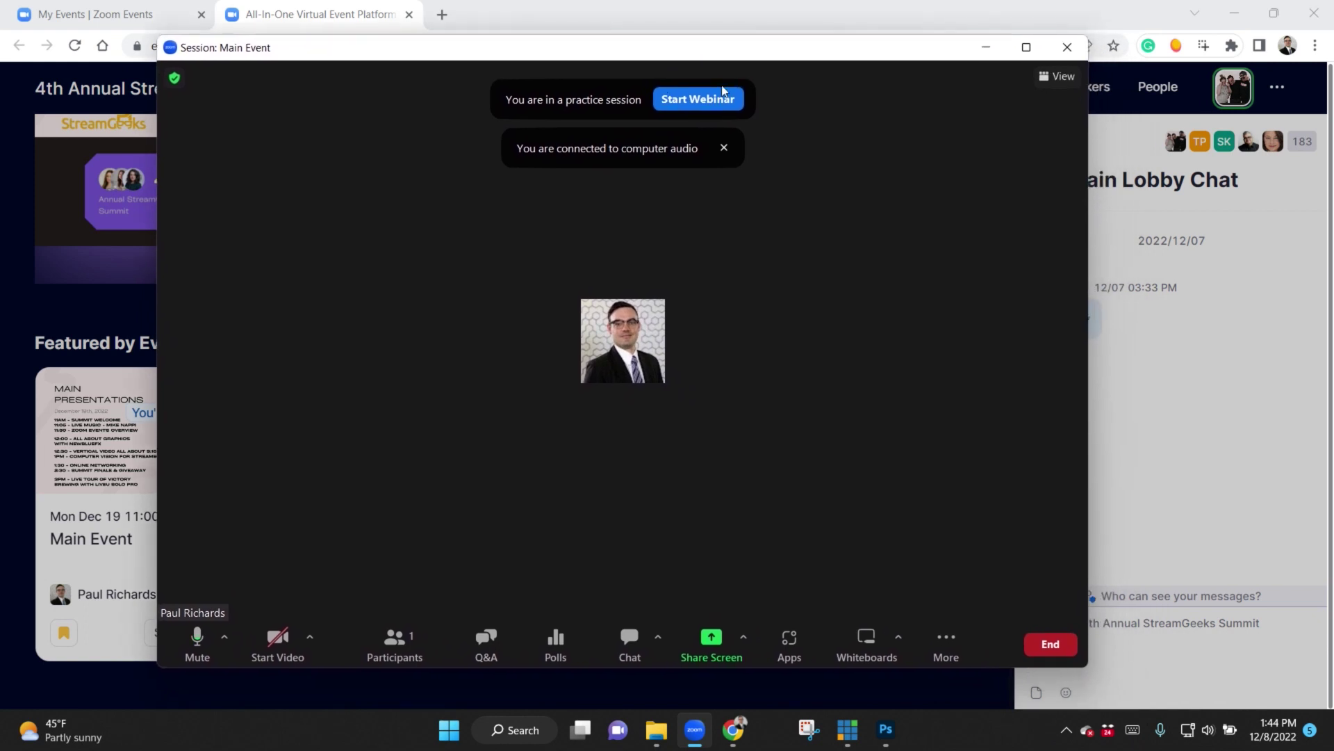
pyautogui.click(1058, 654)
pyautogui.click(1008, 562)
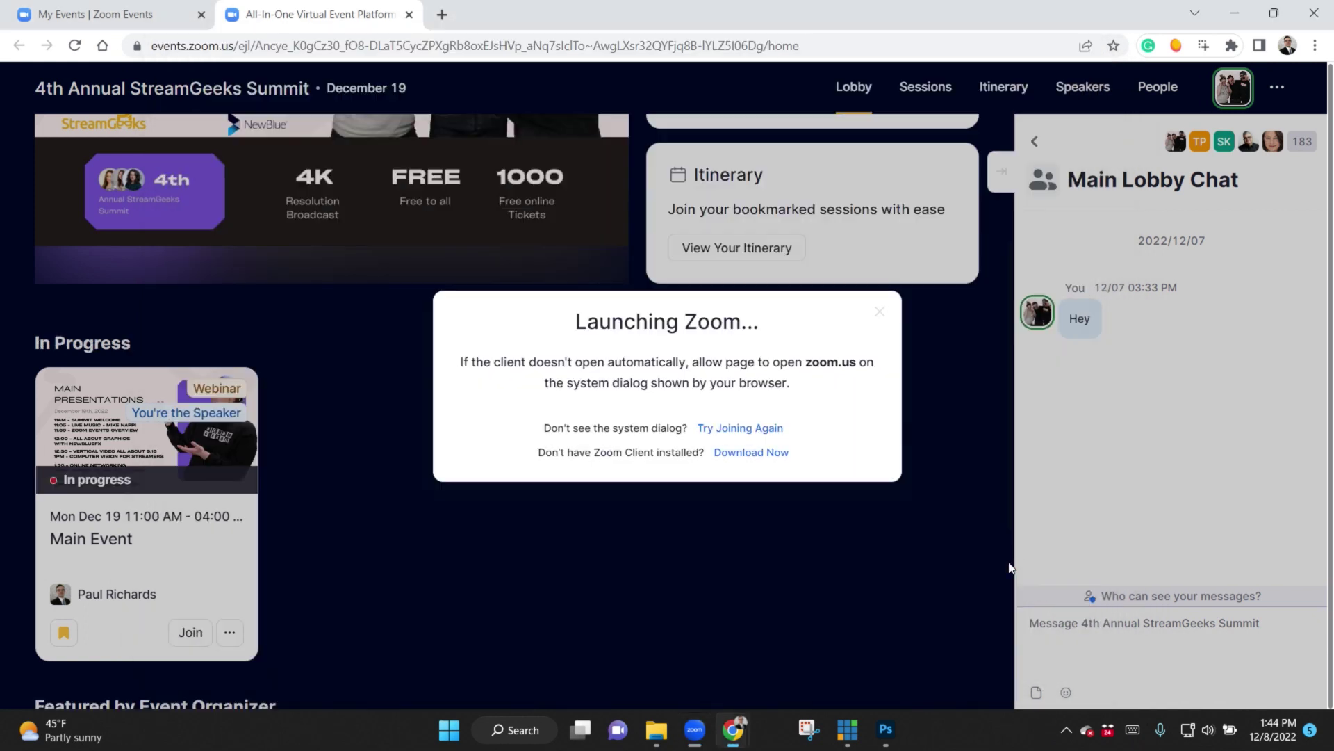
pyautogui.click(879, 312)
# Step: Browse the Sessions and Lobby tabs, then post 'Hello' in the Main Lobby Chat
pyautogui.scroll(4, 870, 298)
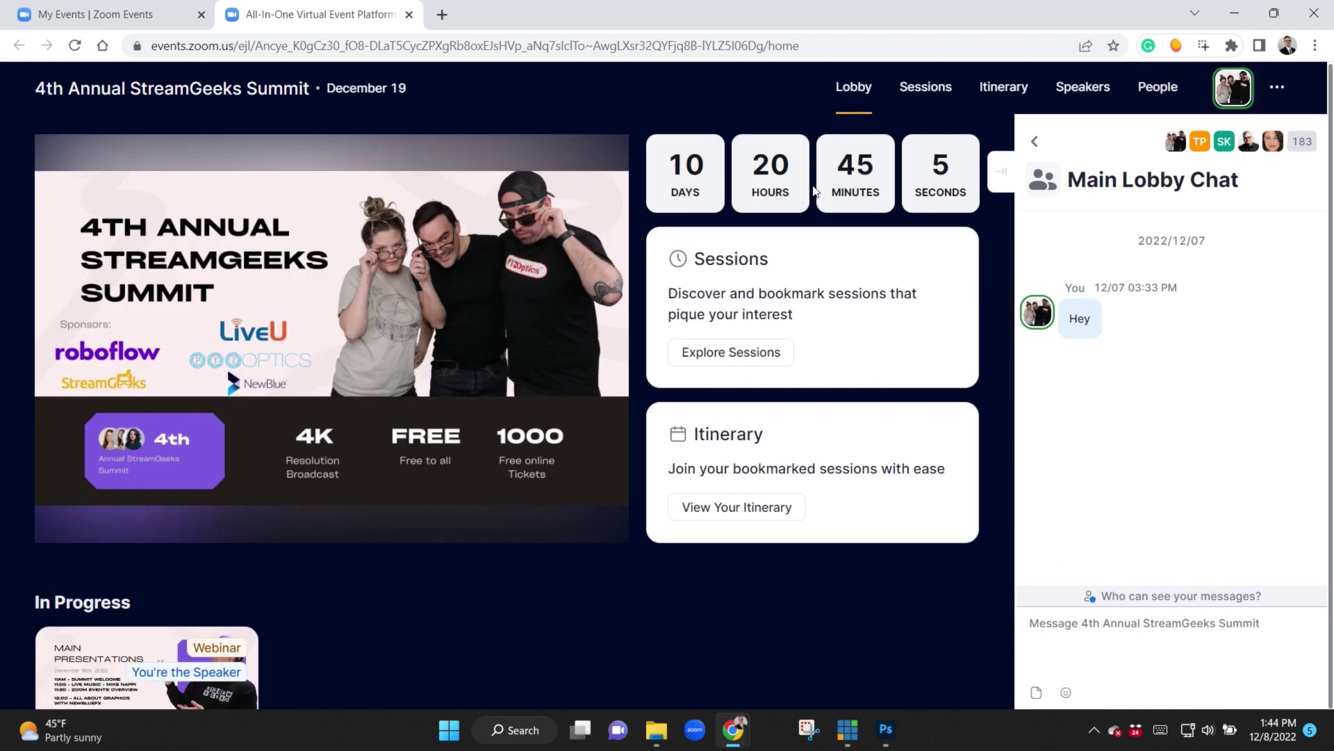
pyautogui.scroll(-3, 299, 394)
pyautogui.scroll(-1, 167, 540)
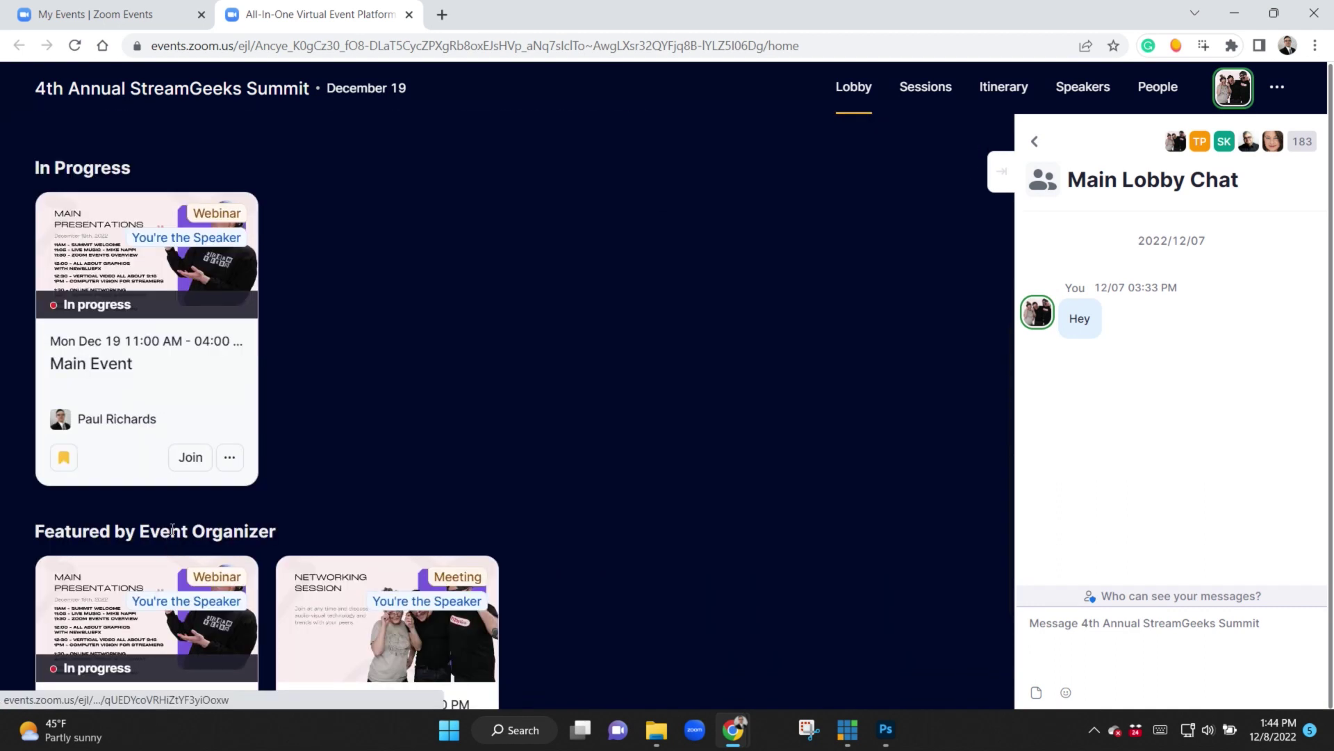
pyautogui.scroll(5, 888, 116)
pyautogui.click(928, 86)
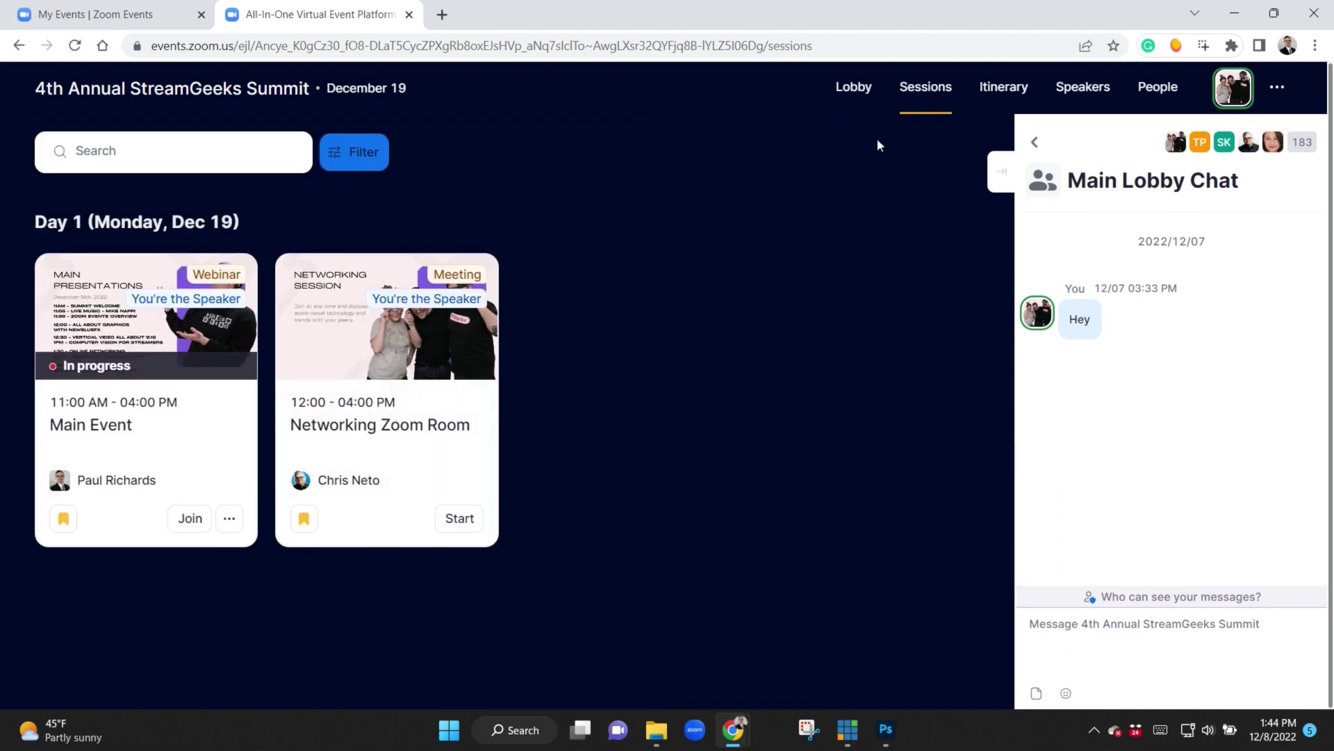
pyautogui.click(854, 87)
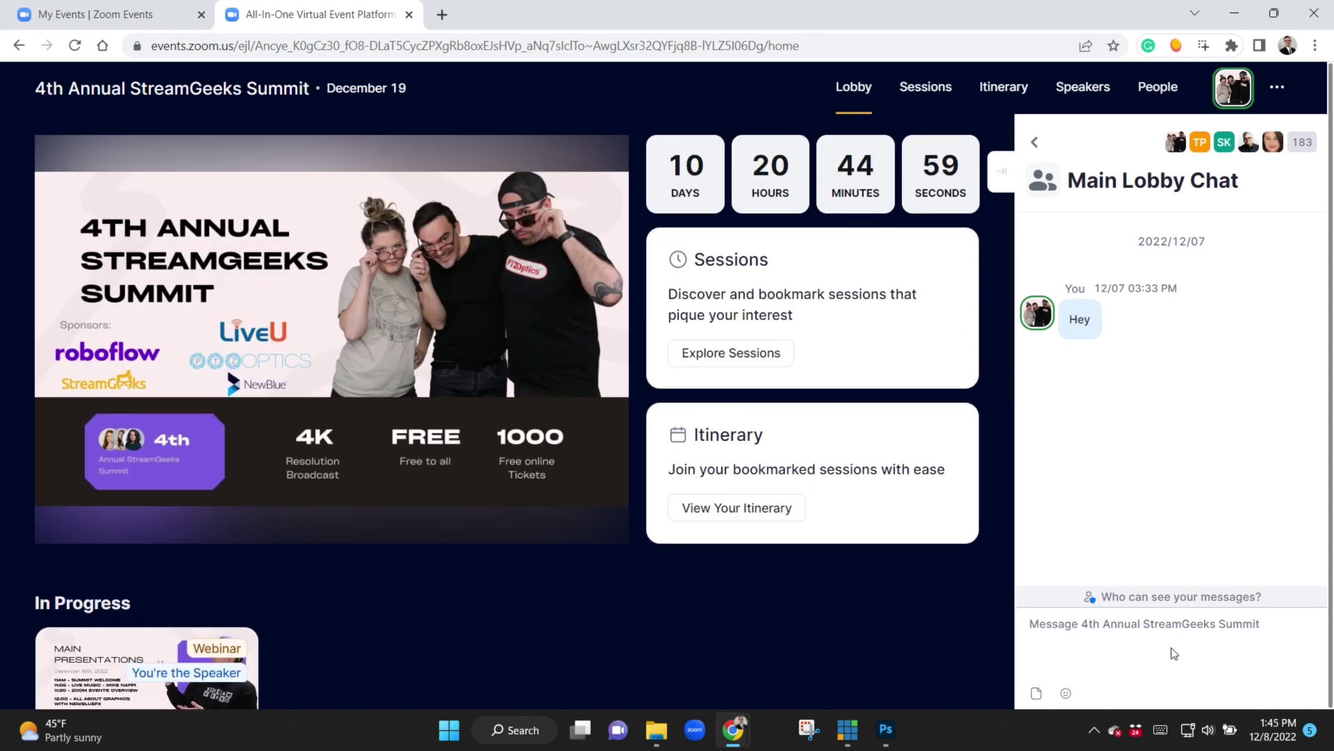
pyautogui.click(1171, 625)
pyautogui.write('Hello')
pyautogui.press('Return')
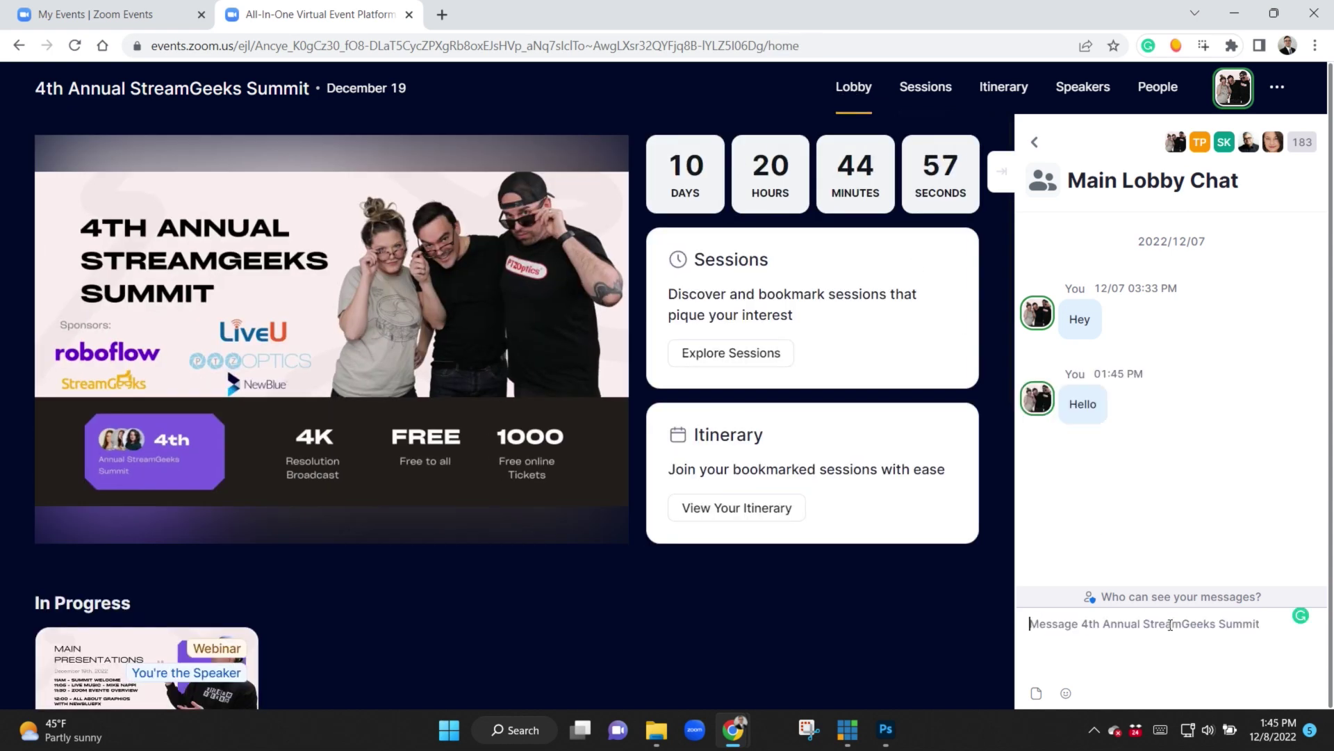
pyautogui.click(945, 93)
pyautogui.click(999, 89)
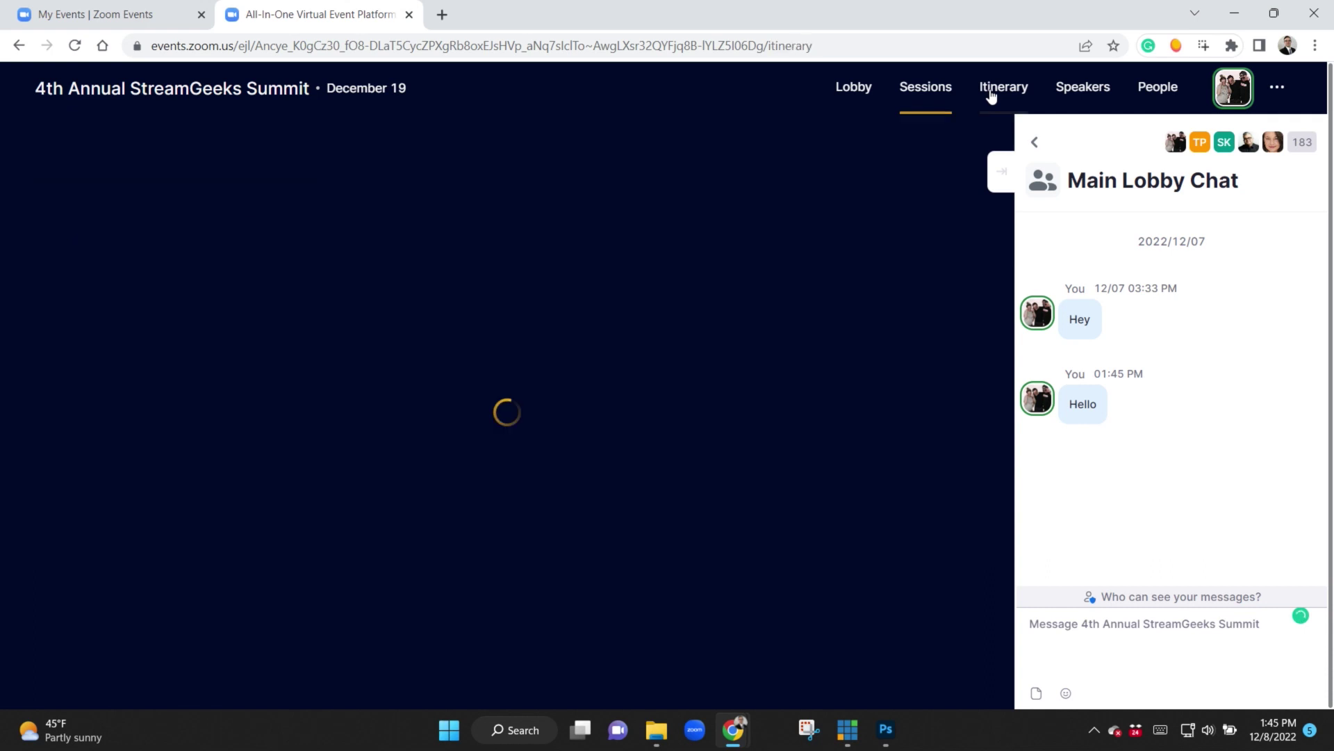
pyautogui.click(1079, 94)
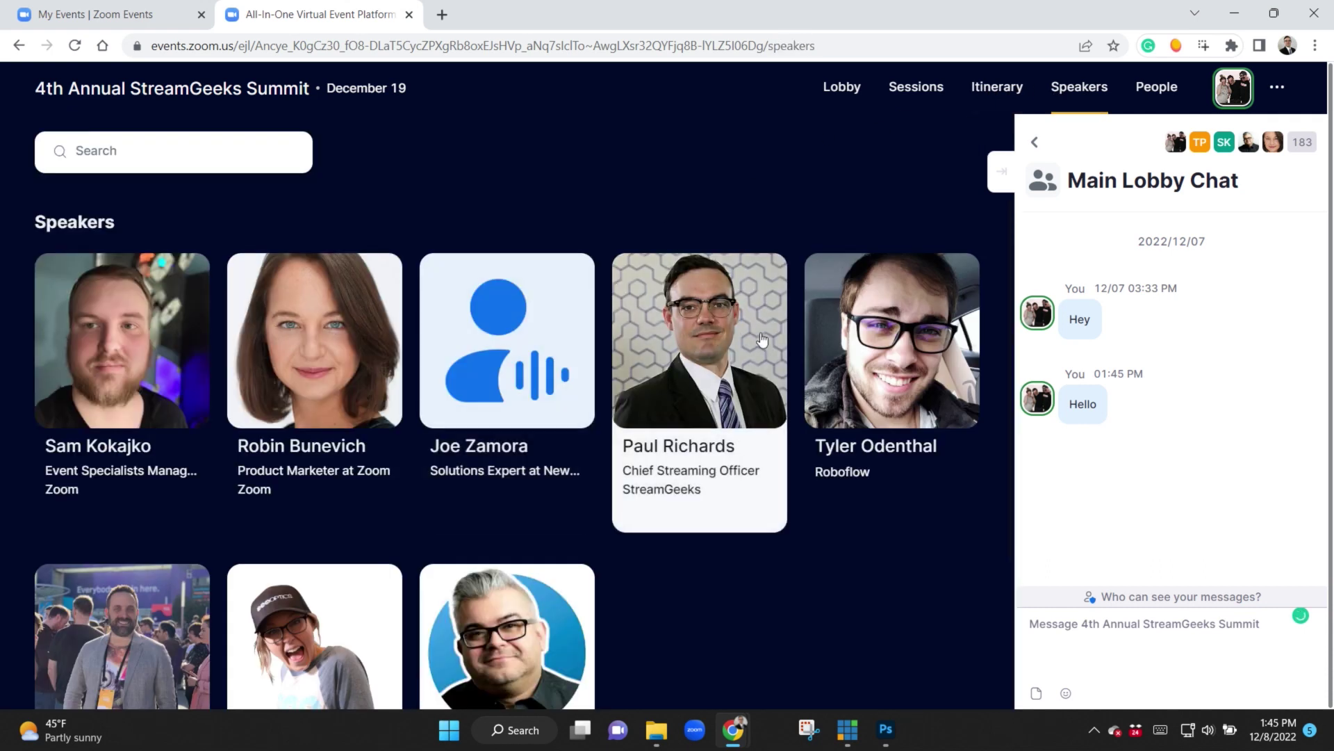
pyautogui.click(758, 340)
pyautogui.scroll(-3, 732, 328)
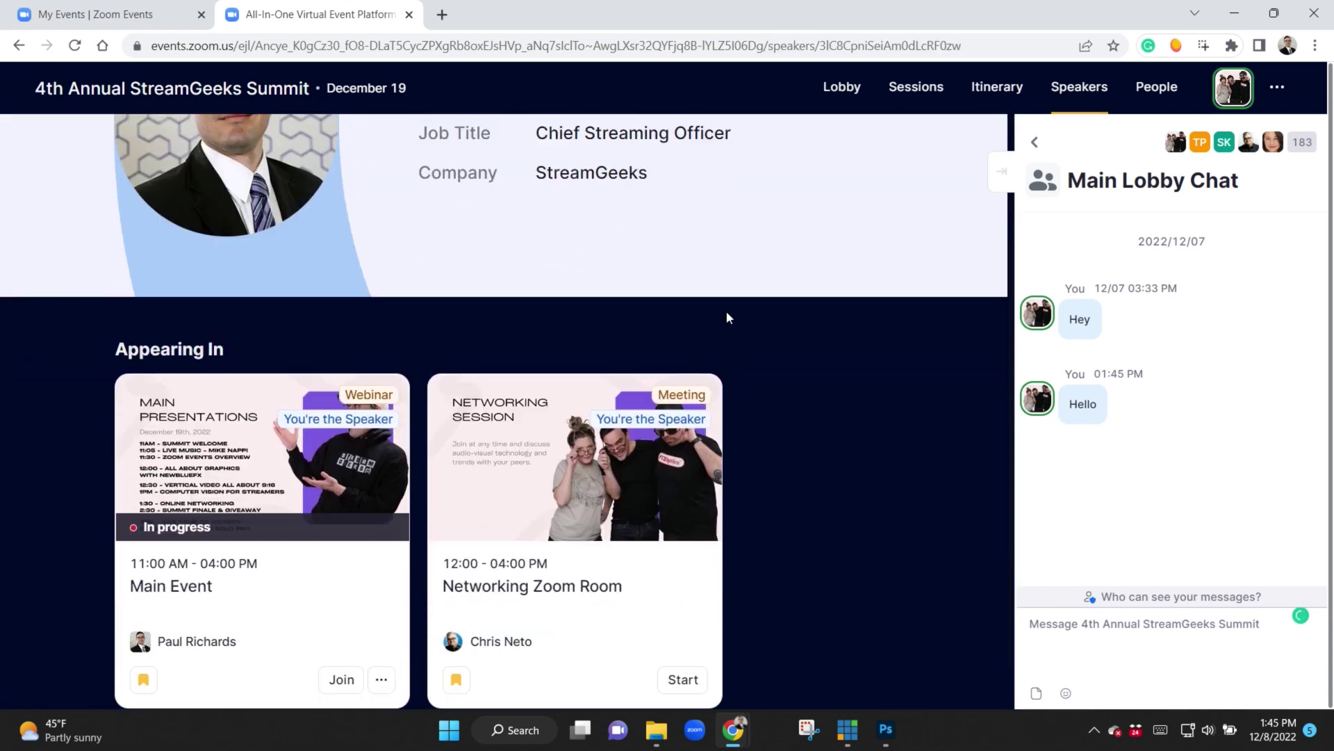
pyautogui.scroll(1, 752, 305)
pyautogui.scroll(2, 765, 309)
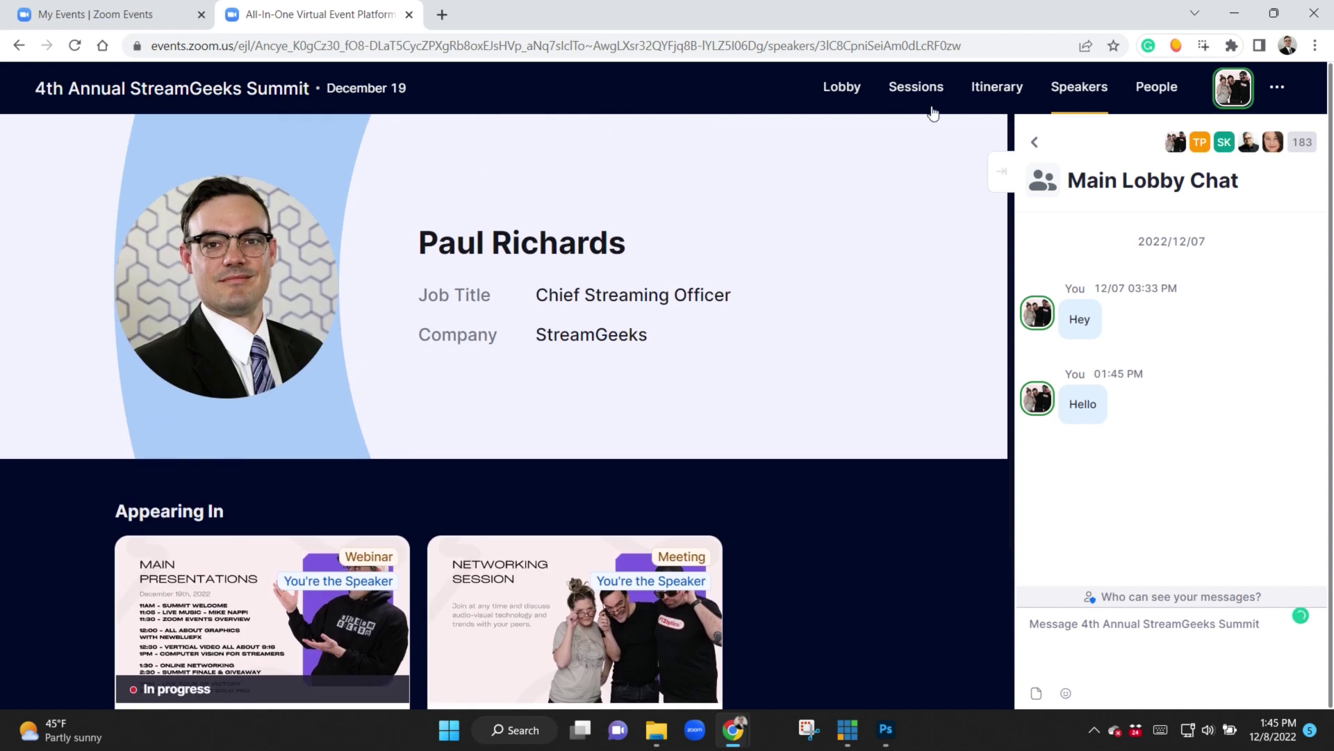
pyautogui.click(1156, 91)
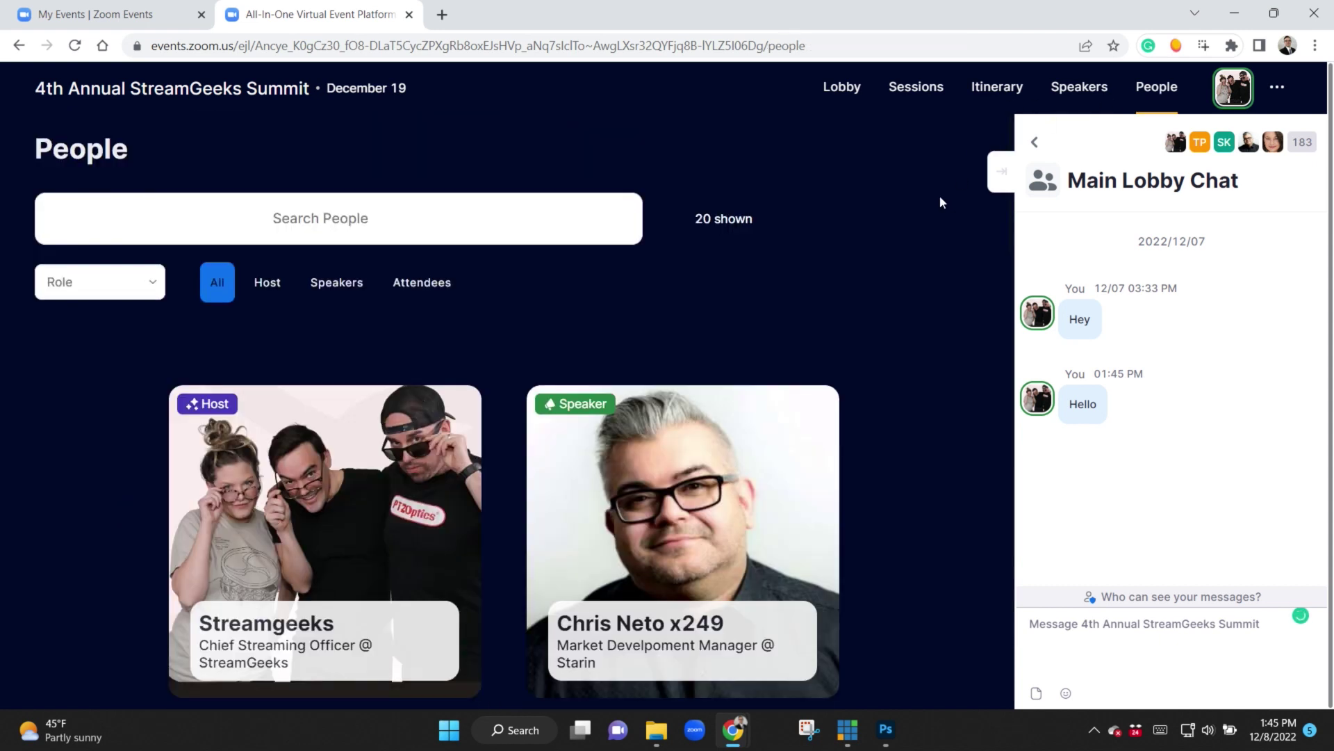
# Step: Switch the 20-person People directory to page 2 and view it from the top
pyautogui.scroll(-4, 922, 208)
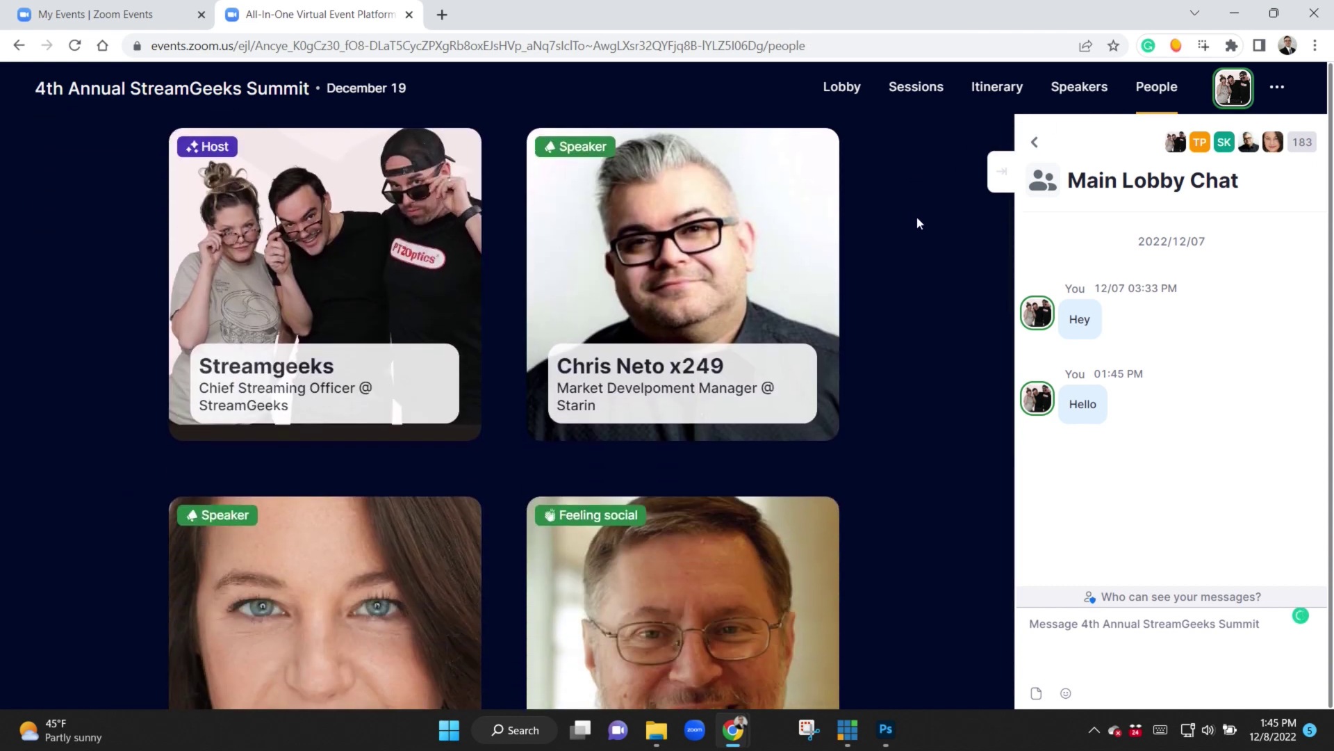
pyautogui.scroll(-5, 924, 209)
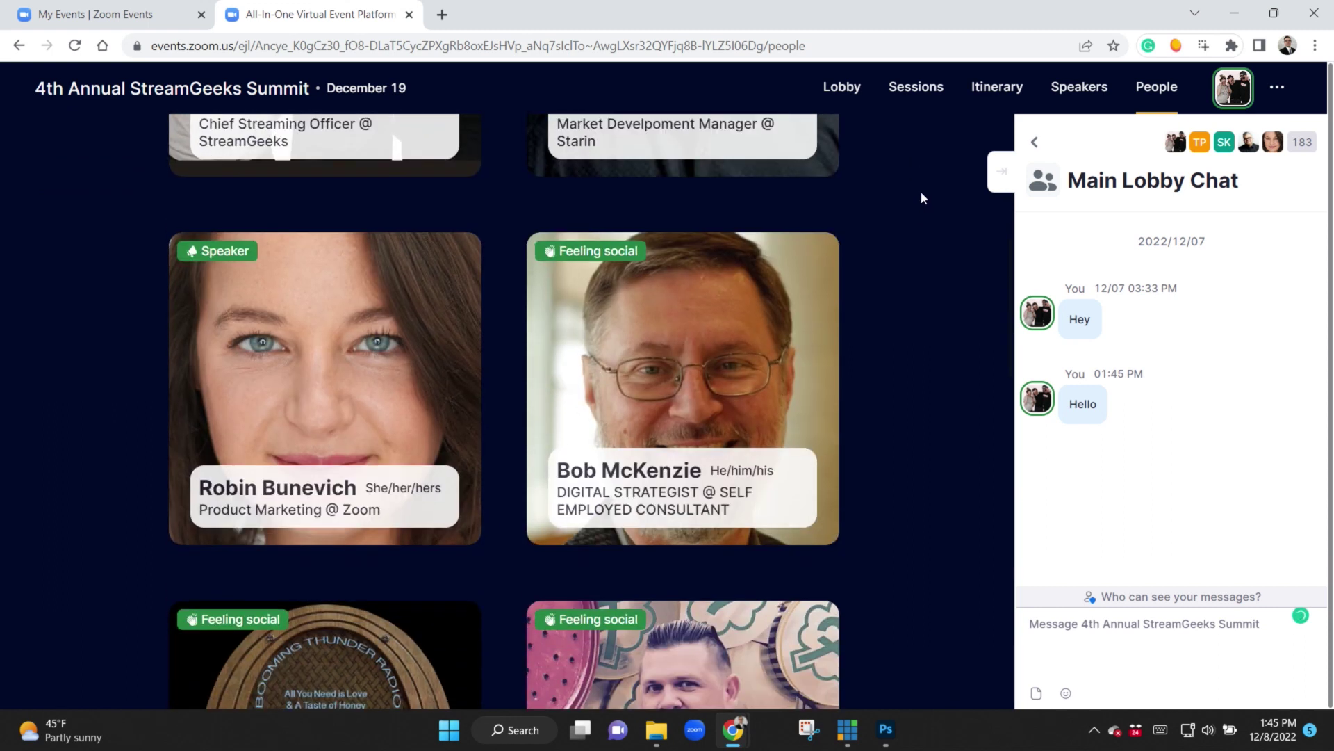
pyautogui.scroll(-5, 922, 184)
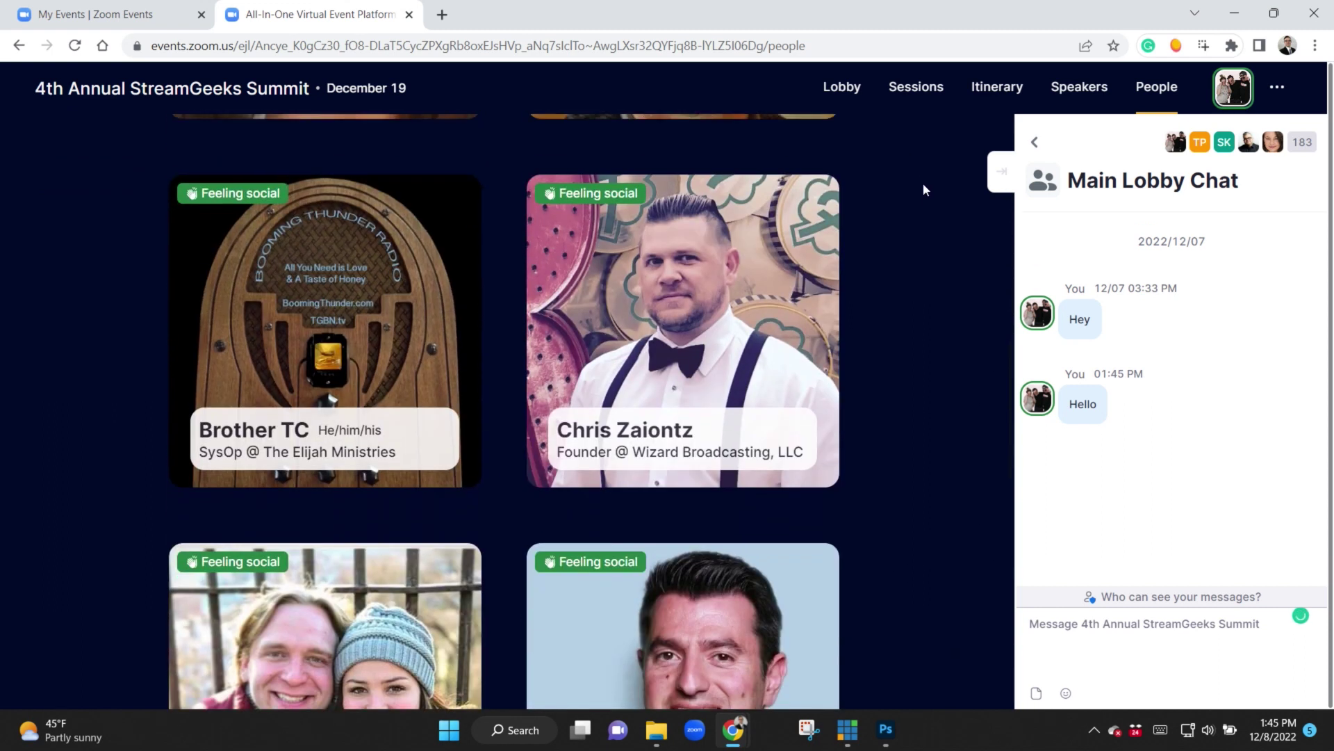
pyautogui.scroll(-6, 923, 184)
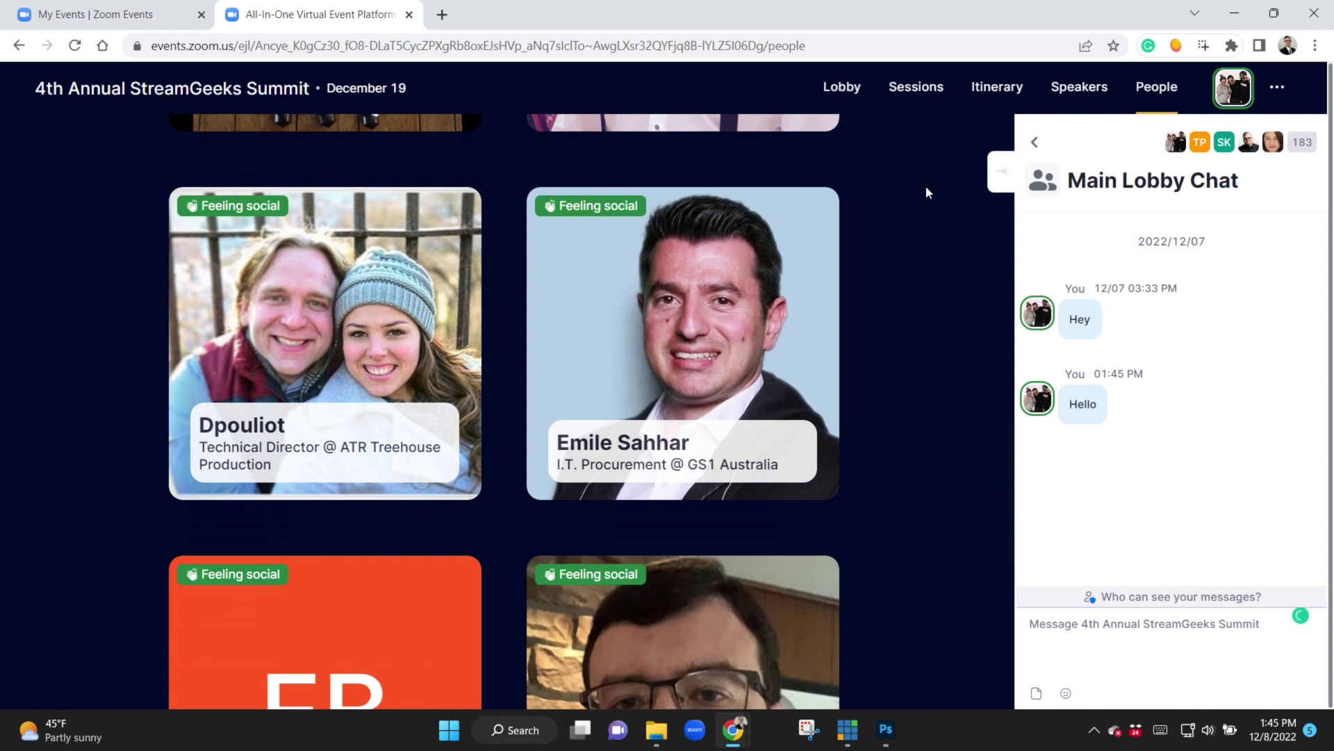
pyautogui.scroll(-1, 925, 185)
pyautogui.scroll(-3, 926, 185)
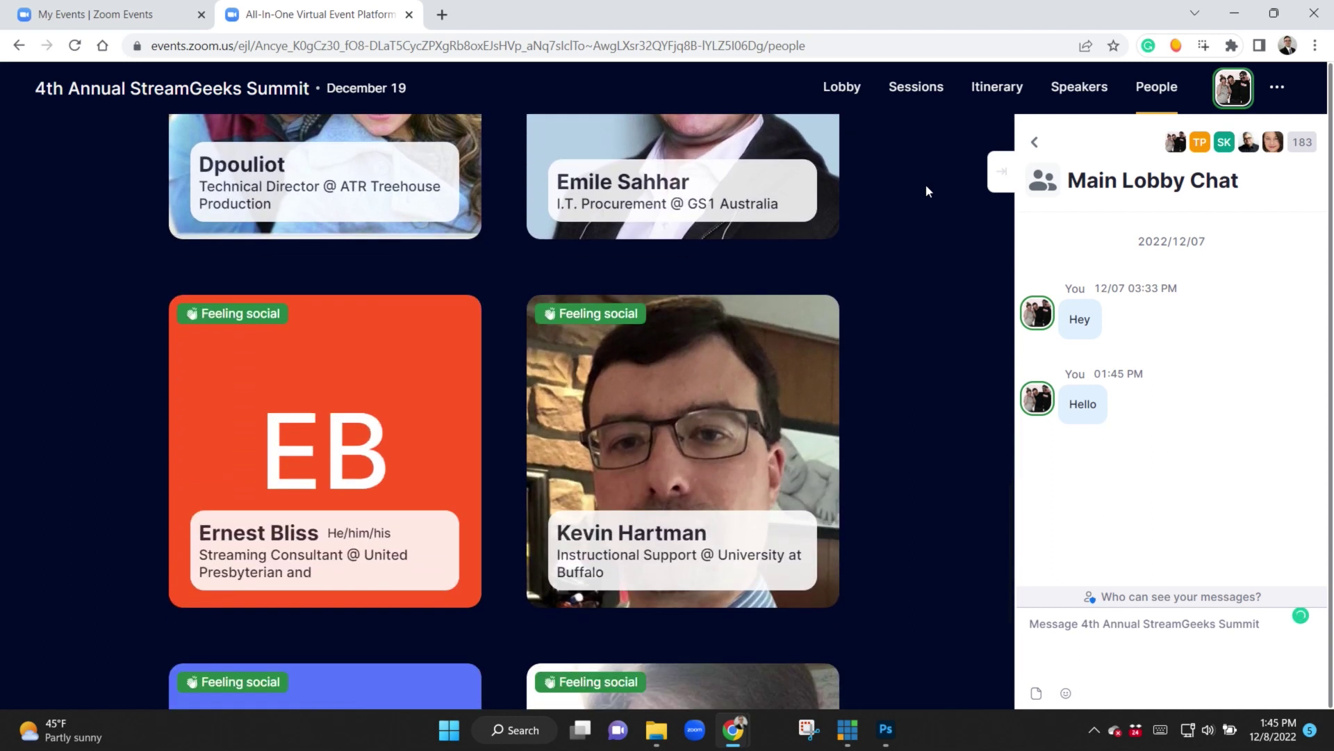
pyautogui.scroll(-4, 926, 185)
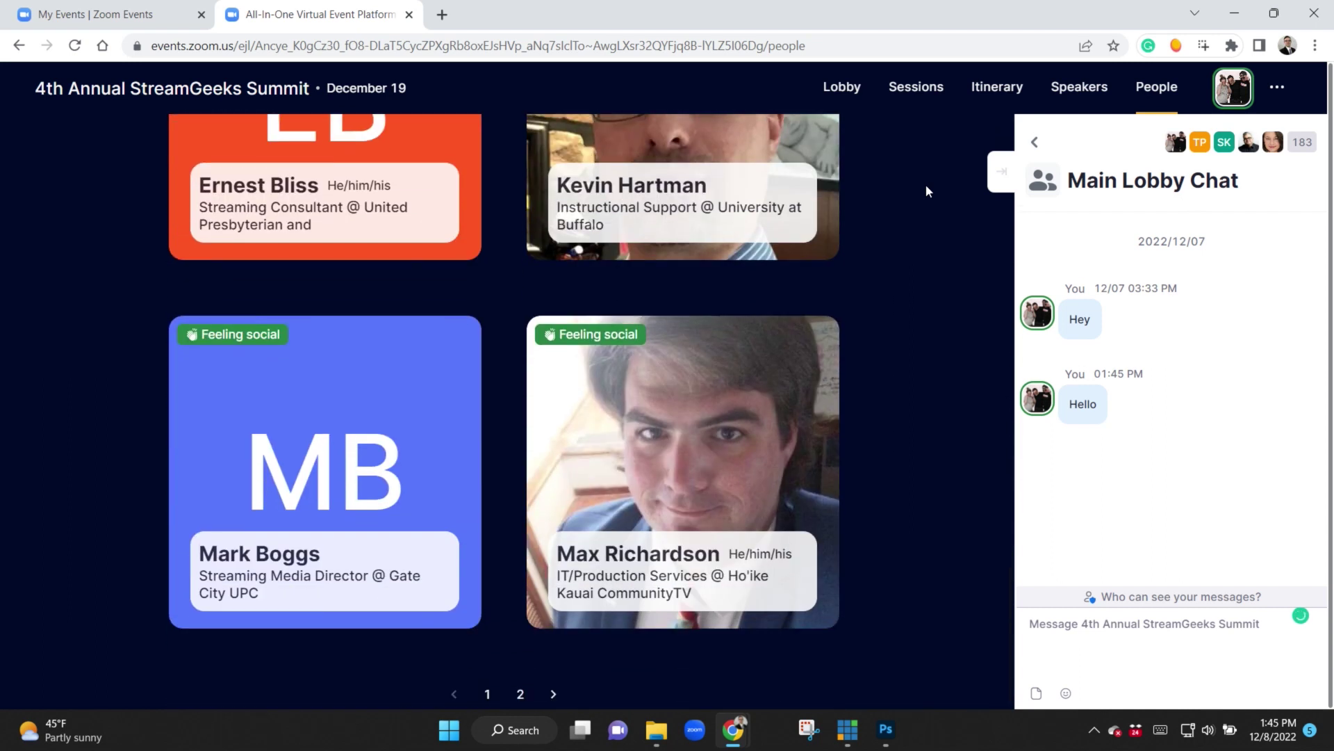
pyautogui.click(521, 681)
pyautogui.scroll(11, 963, 458)
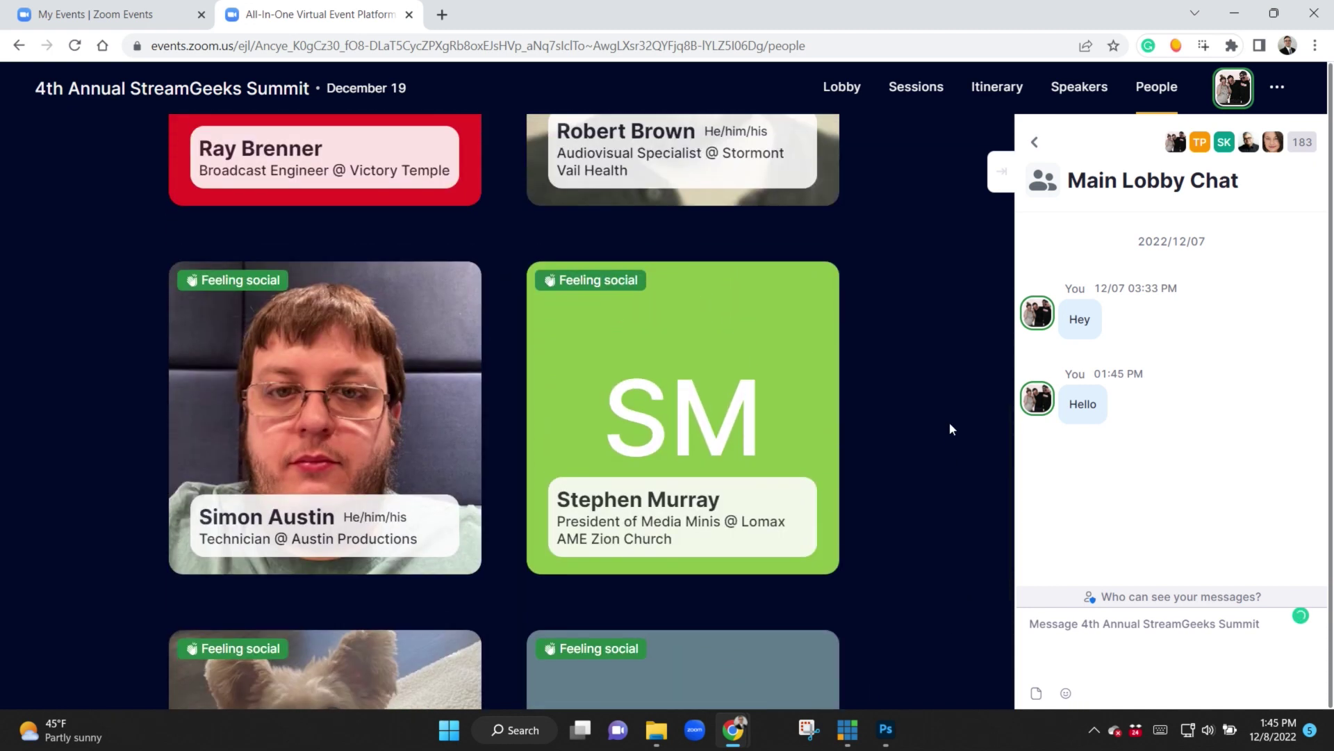
pyautogui.scroll(5, 953, 458)
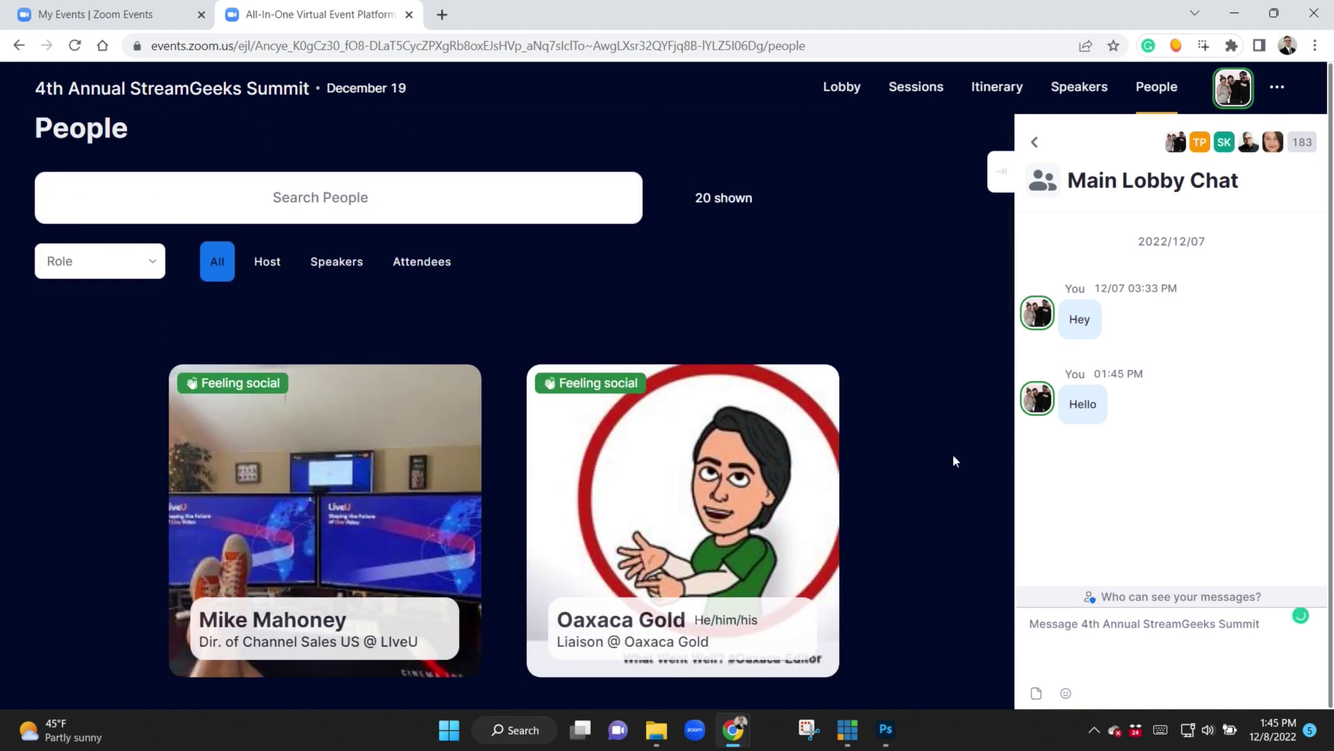